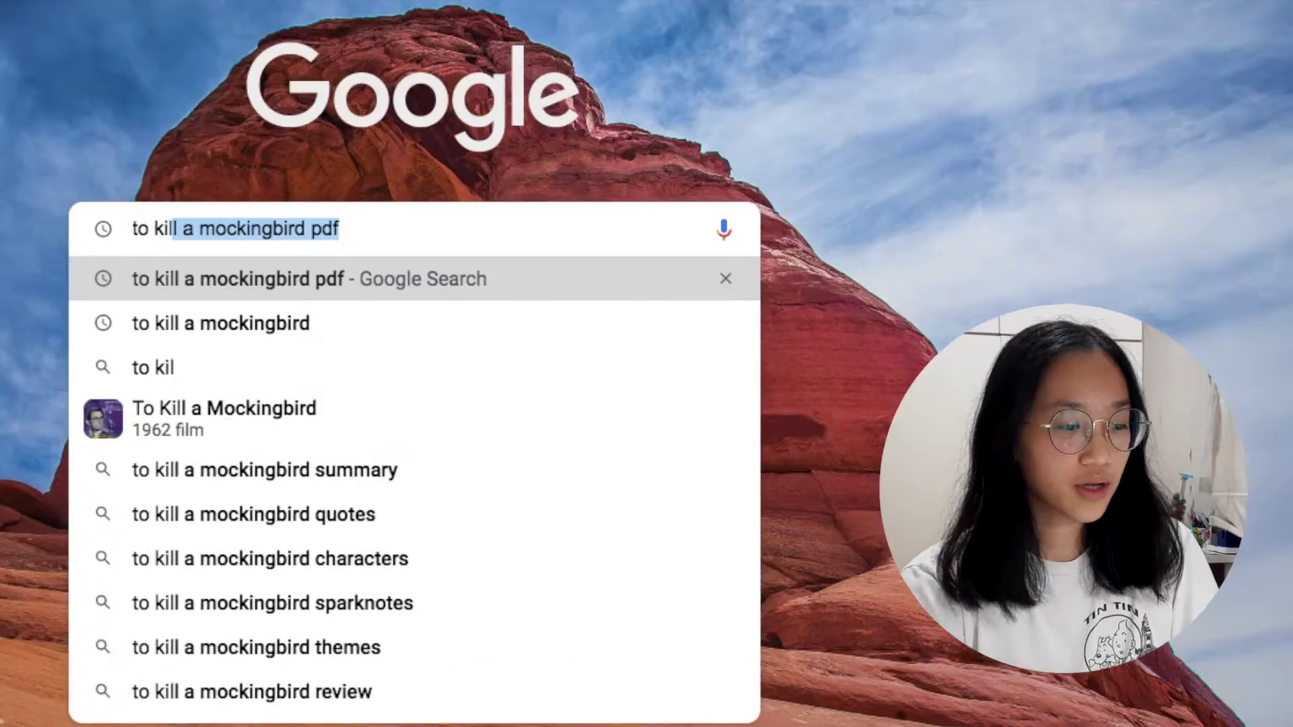
Step: Search Google for a To Kill a Mockingbird PDF and open the abridged version
text(l a )
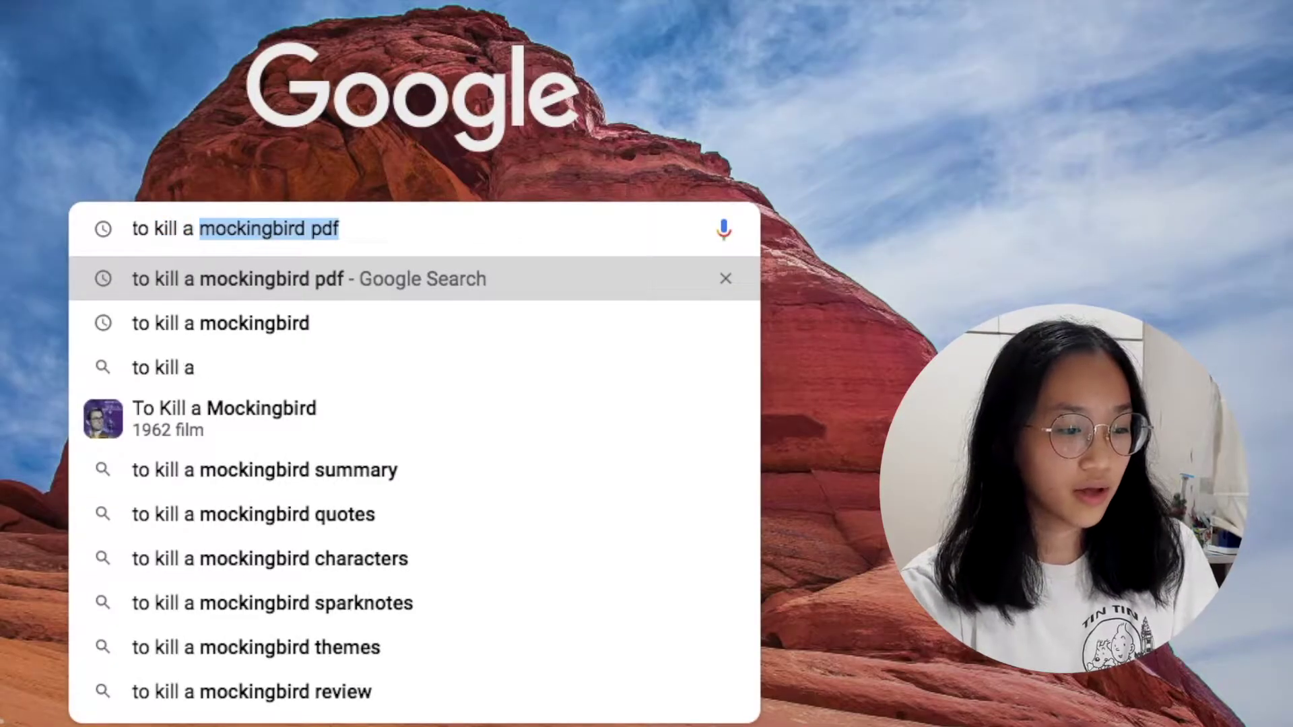
text(mo)
key(Return)
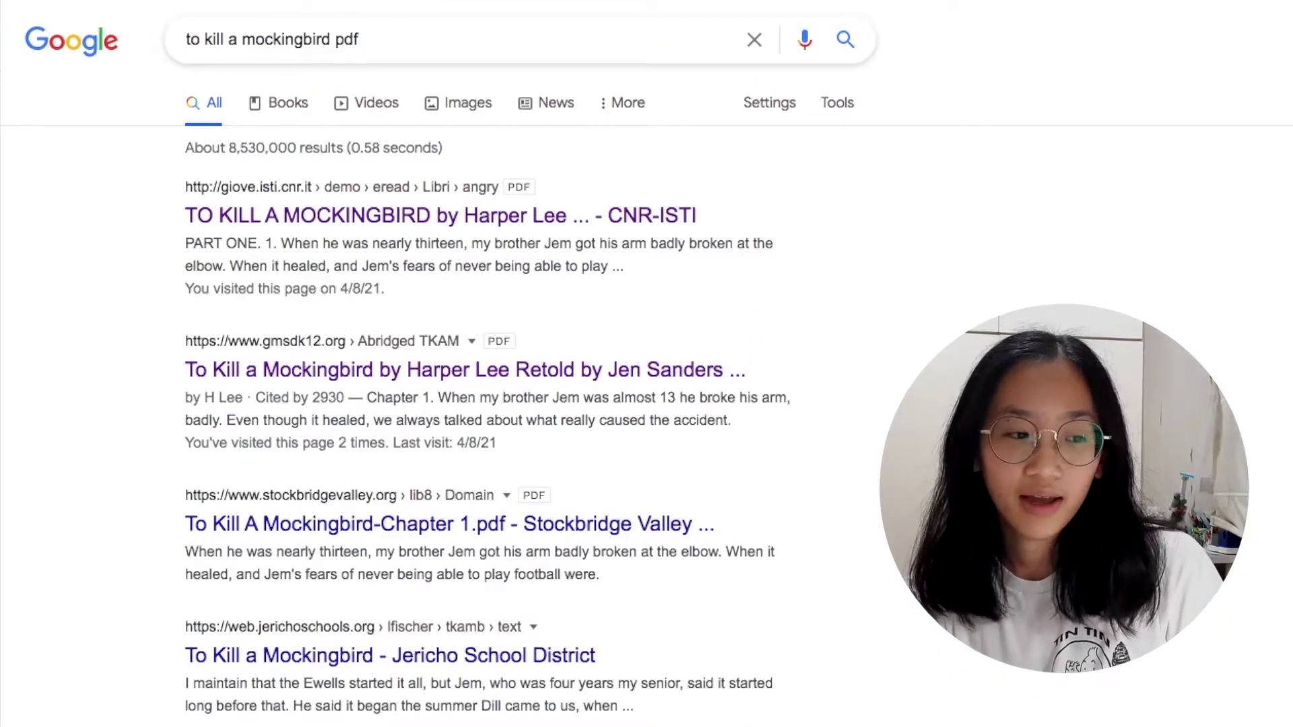
click(635, 382)
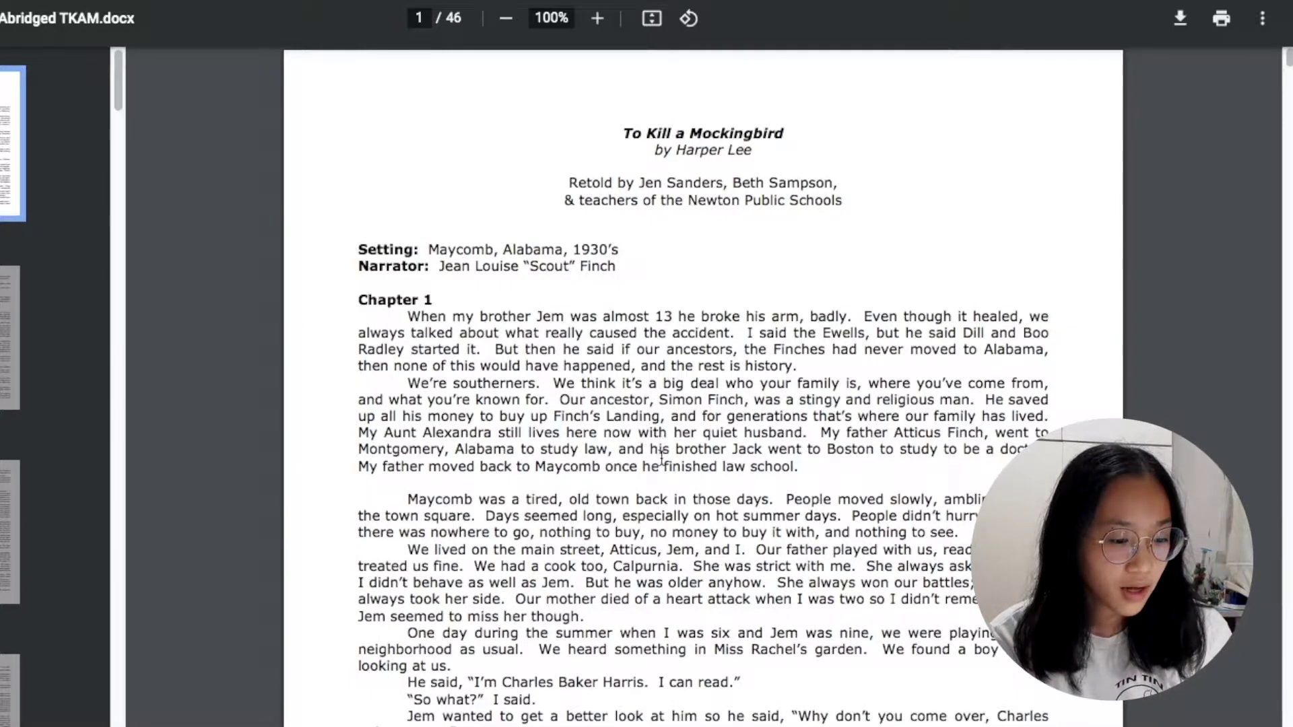
Step: Copy the Chapter 1 opening passage from 'When' onward into the blank Google Doc
double_click(417, 318)
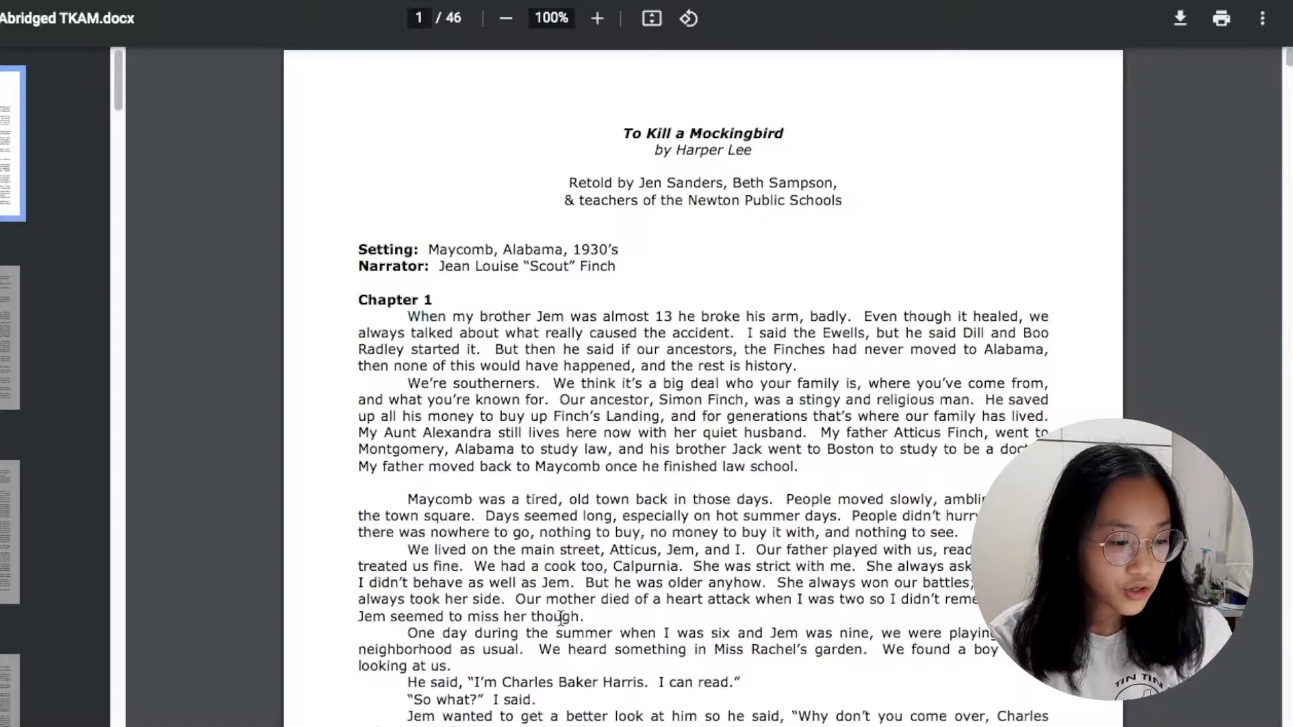
shift+click(584, 618)
key(ctrl+c)
key(ctrl+Tab)
key(ctrl+v)
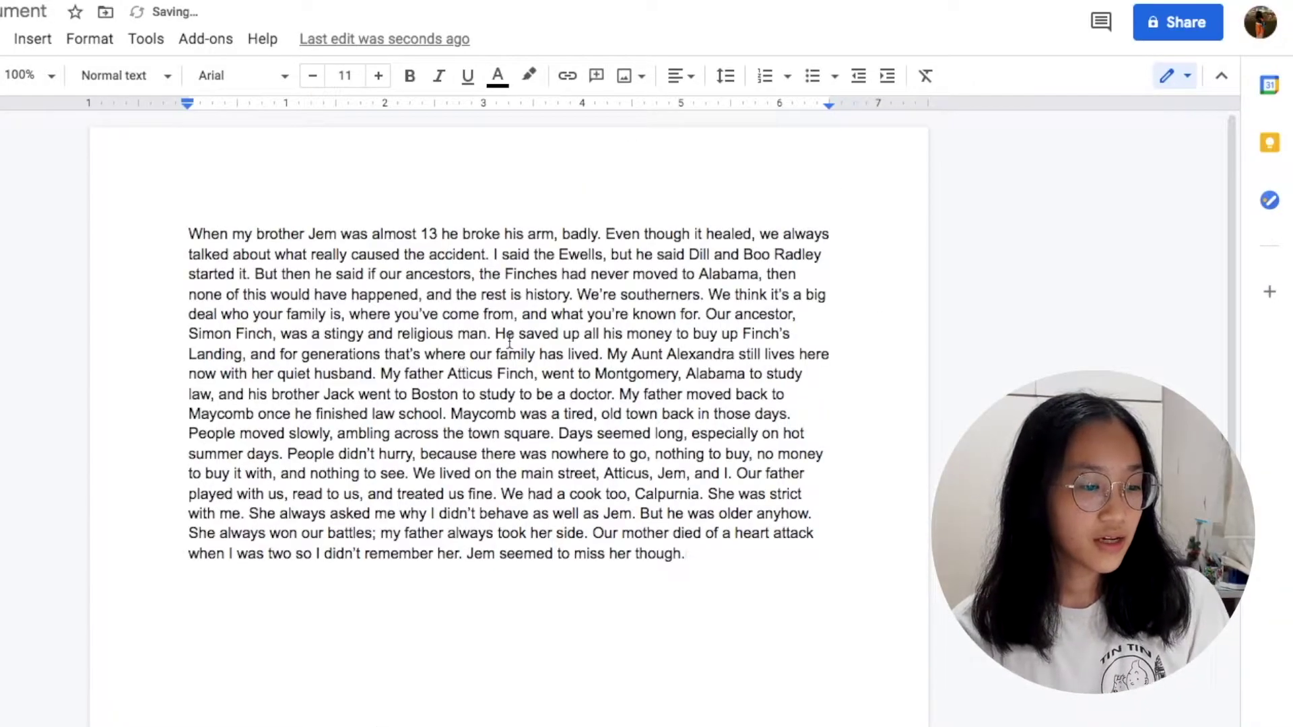
Step: Break the text into four paragraphs, starting one at 'We're southerners', with blank lines between
click(586, 293)
key(Return)
key(Return)
key(ctrl+Tab)
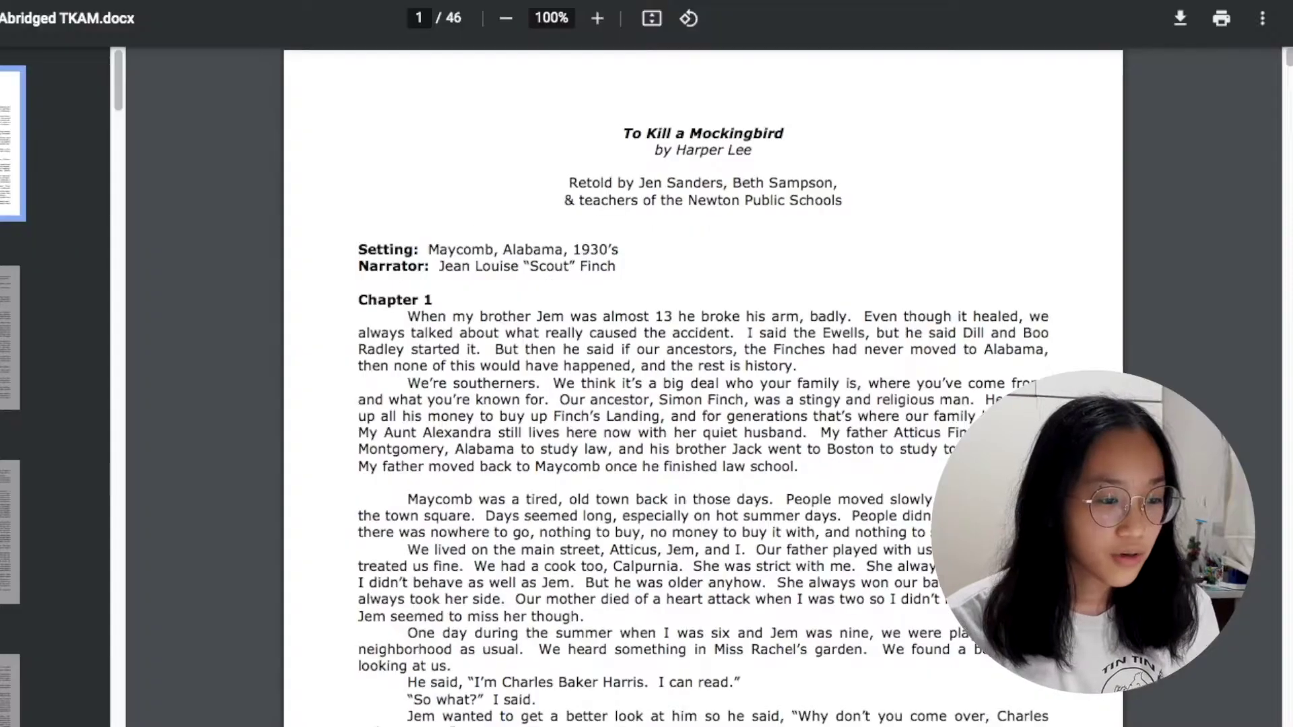
key(ctrl+Tab)
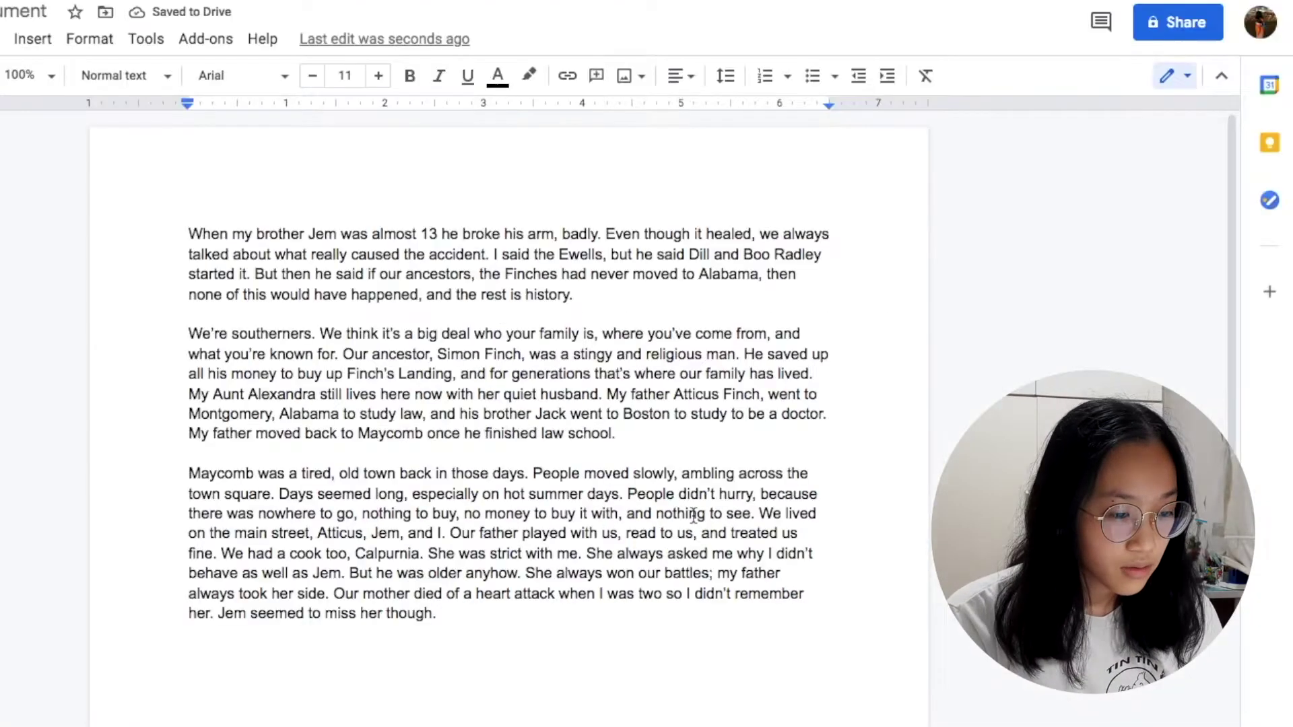
drag(188, 333, 615, 433)
click(625, 311)
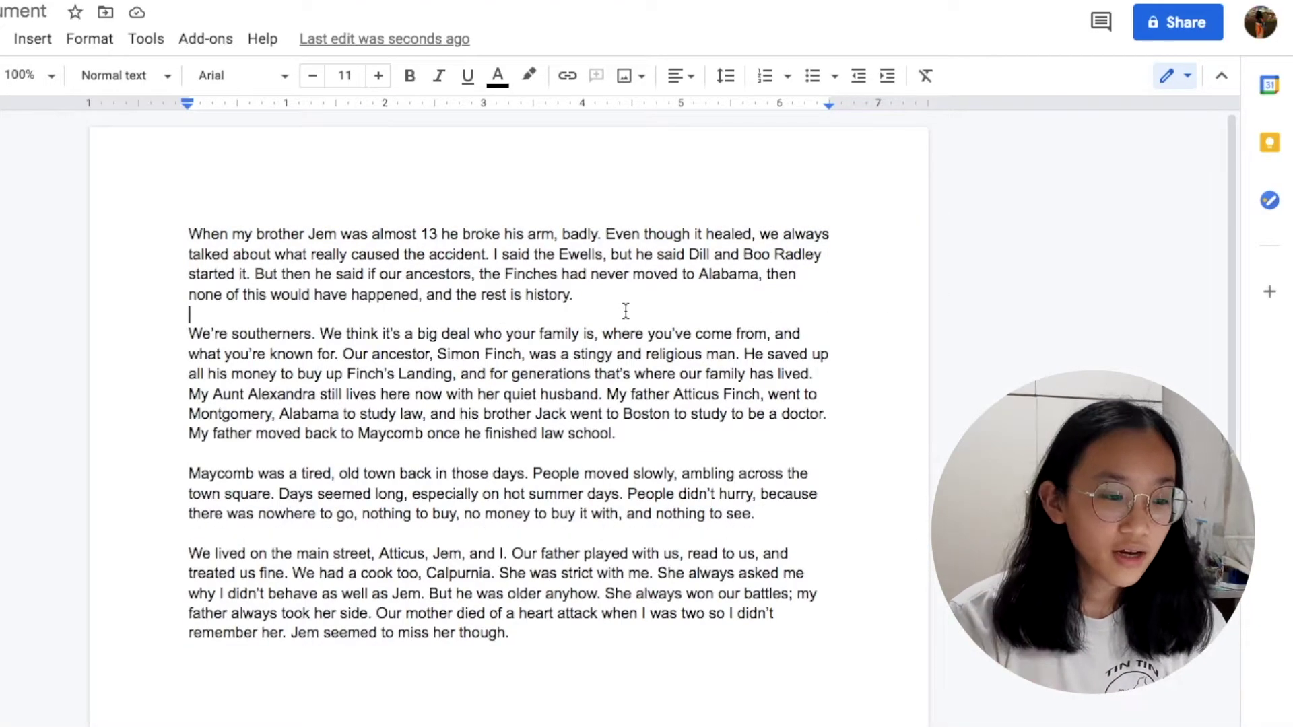
drag(165, 222, 639, 722)
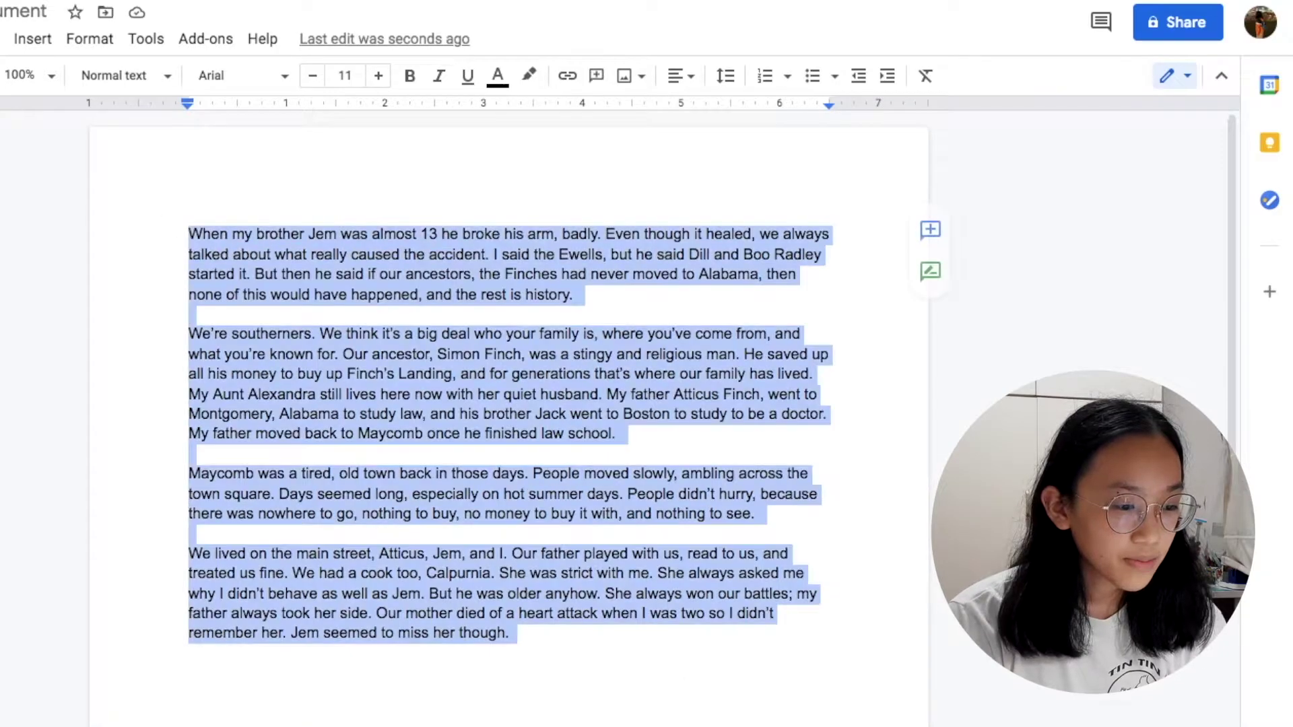
click(638, 722)
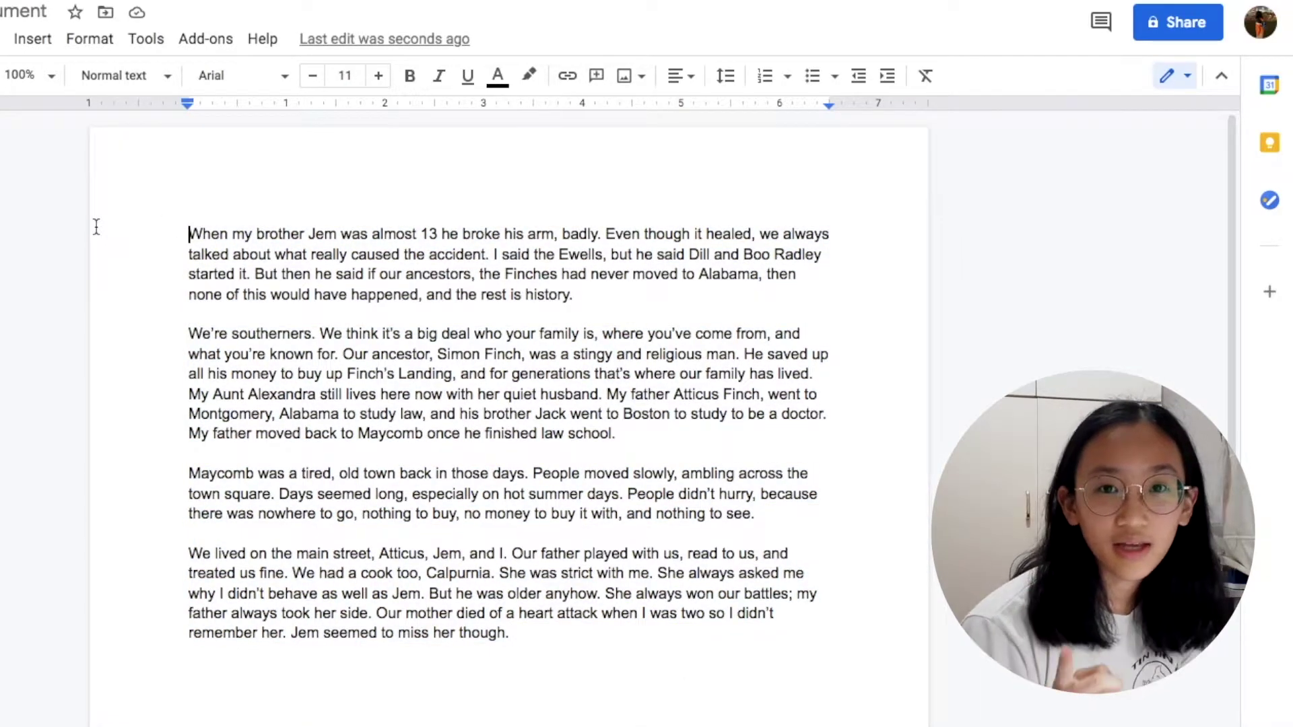
Step: Insert a 2 x 2 table at the top of the document
click(32, 38)
mouse_move(63, 115)
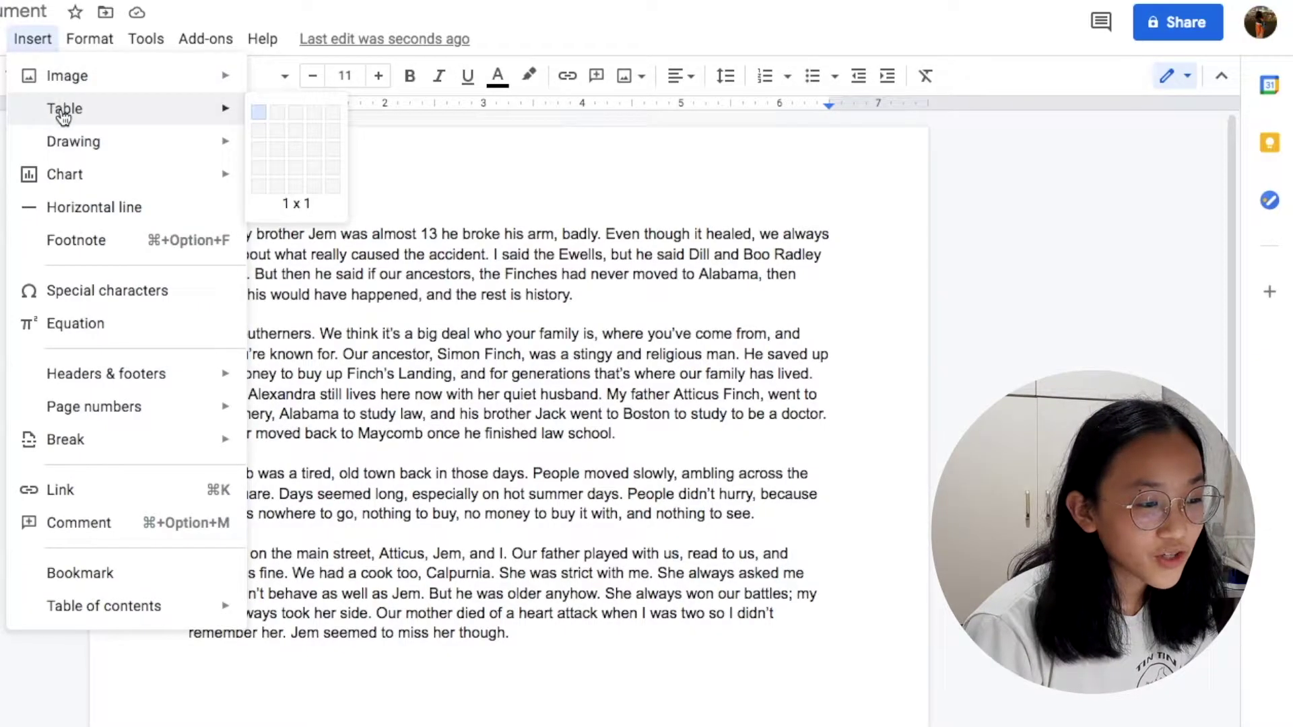
click(284, 127)
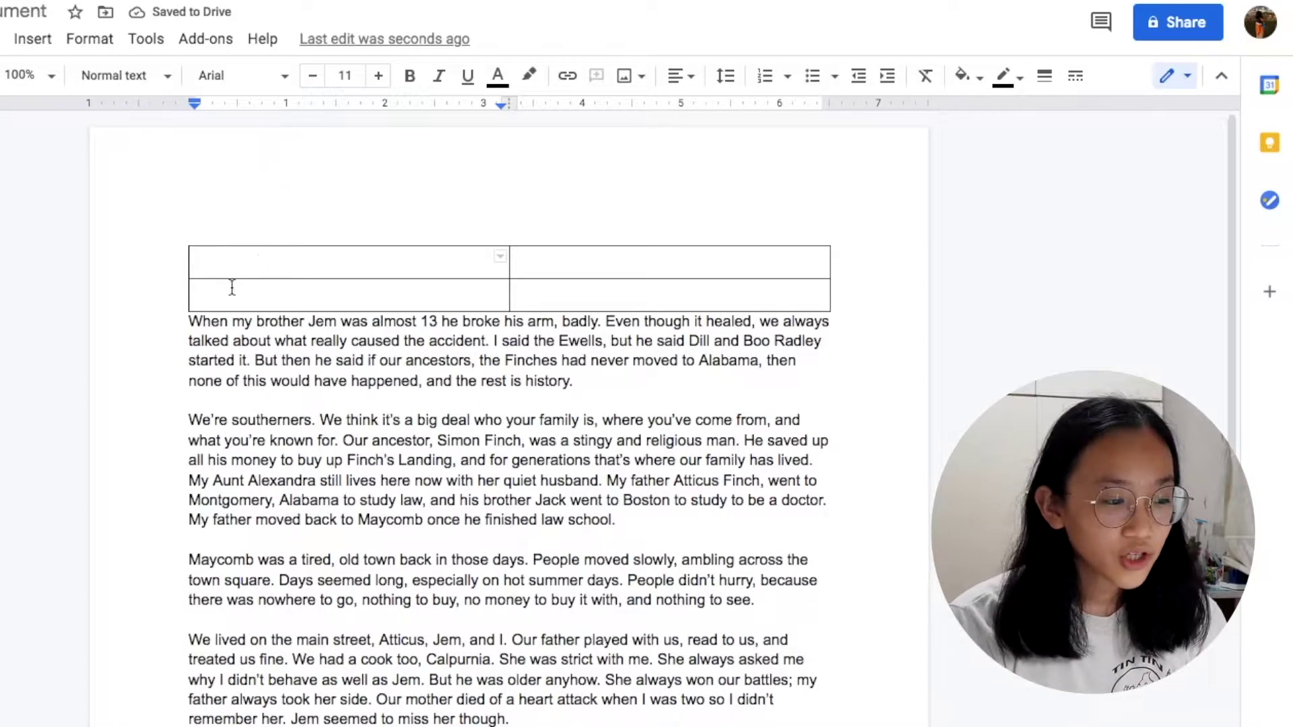
Step: Select the first paragraph and narrow the table's left column into a number strip
drag(259, 254, 670, 290)
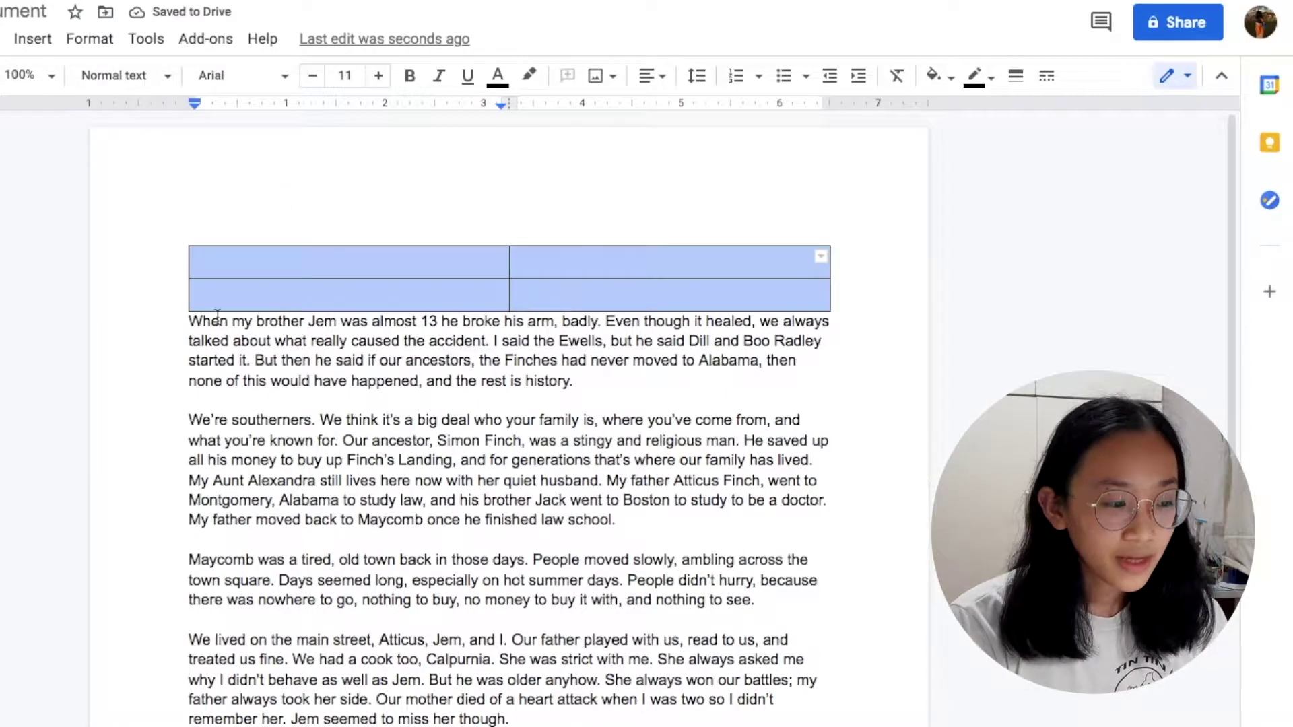
drag(177, 321, 512, 724)
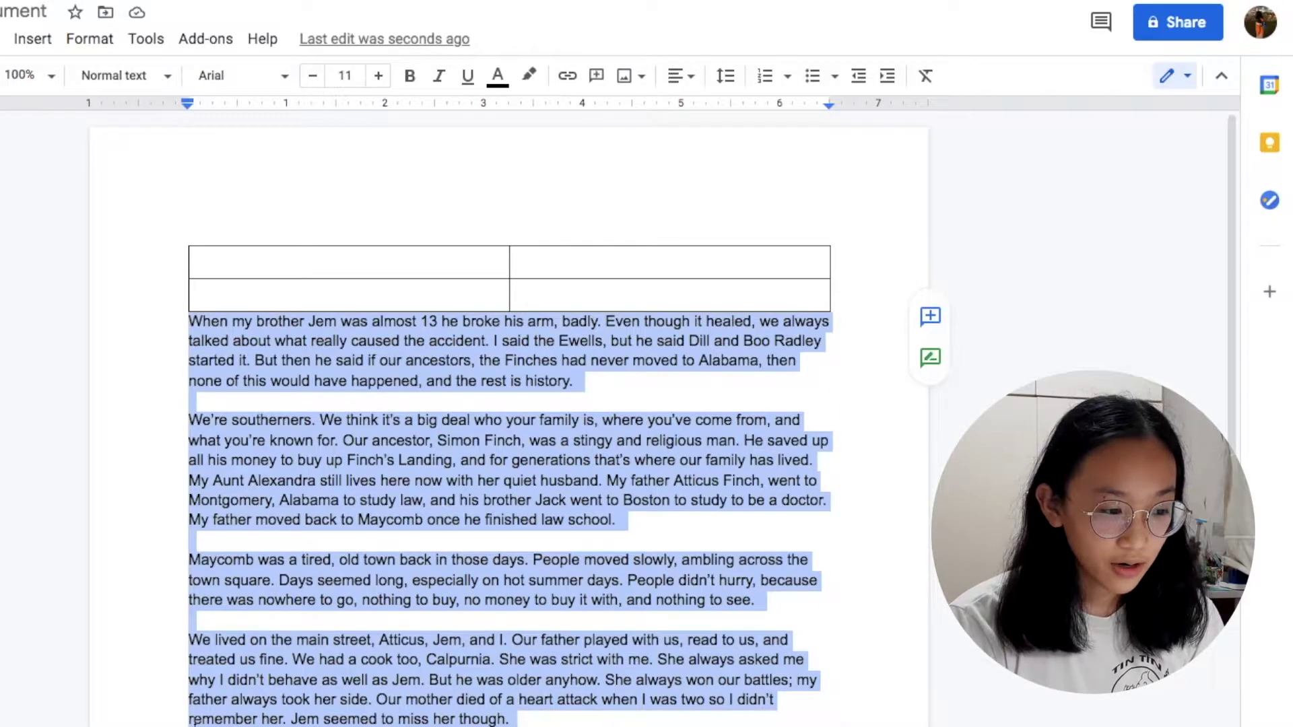
click(395, 360)
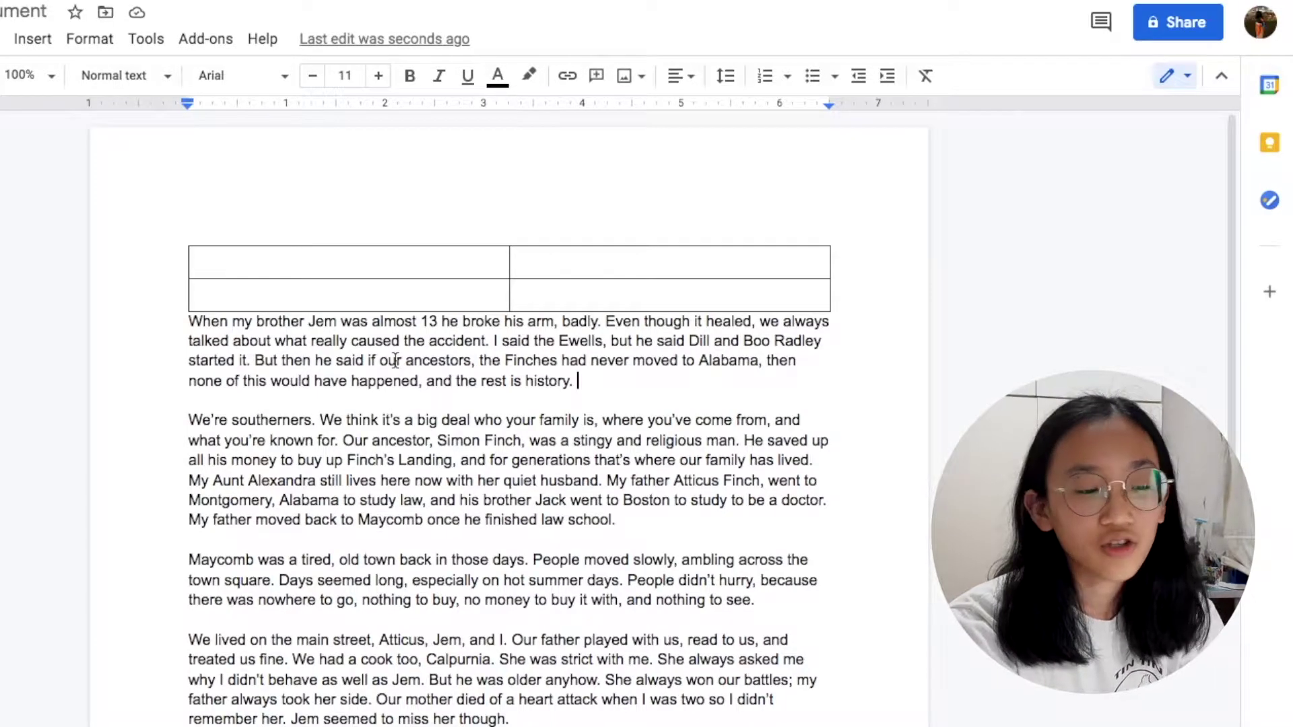
shift+click(168, 326)
key(ctrl+c)
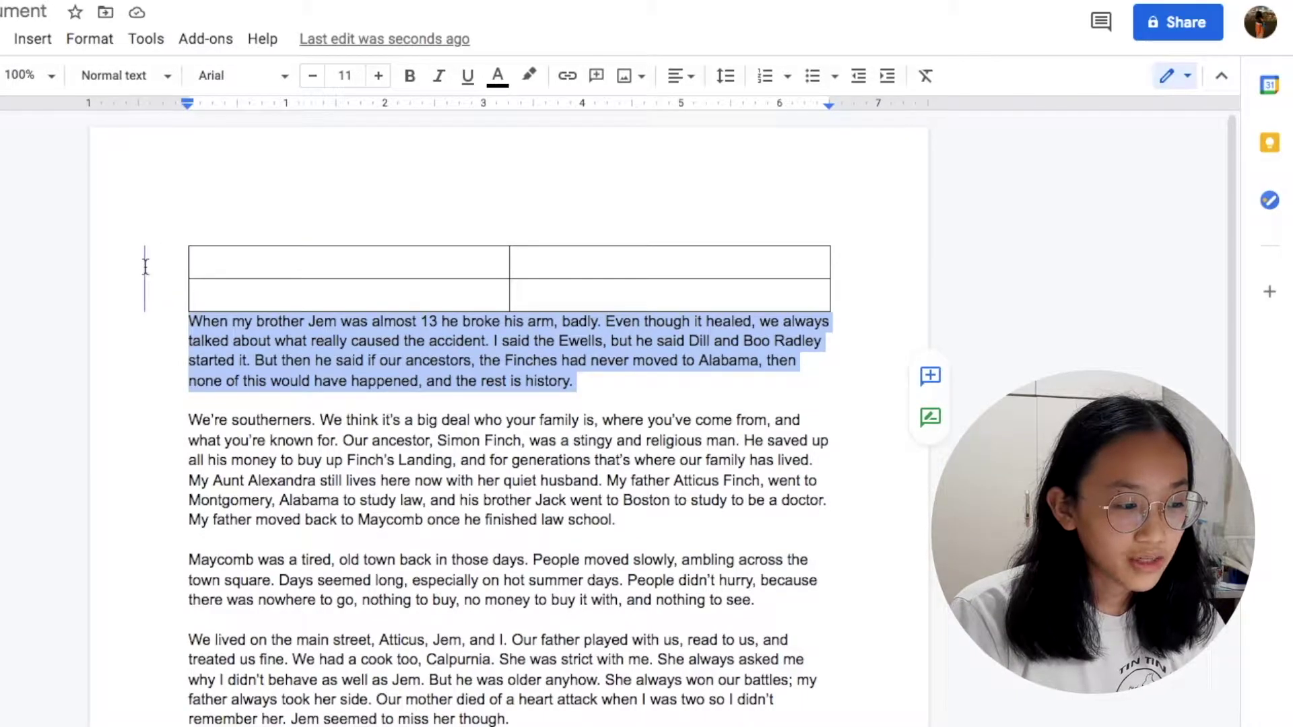
drag(148, 264, 188, 280)
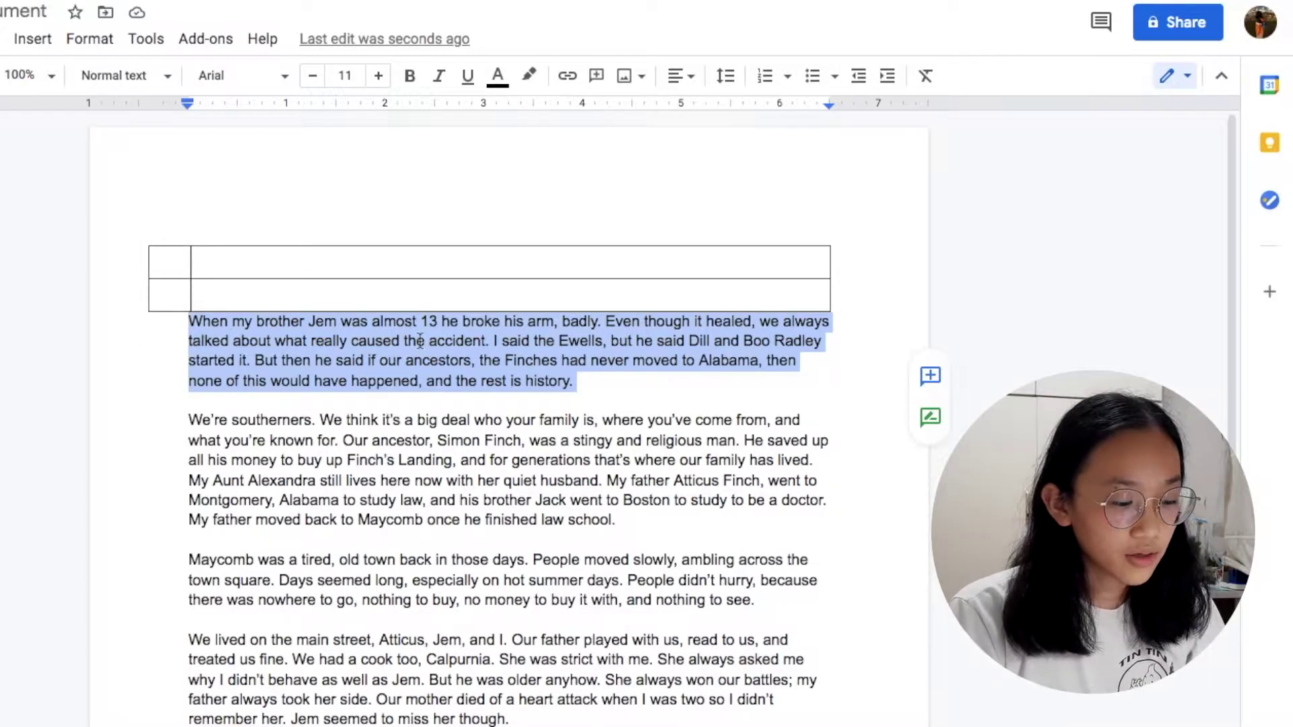
Step: Paste the first paragraph into the top-right cell and type 1 in the left cell
click(291, 254)
key(ctrl+v)
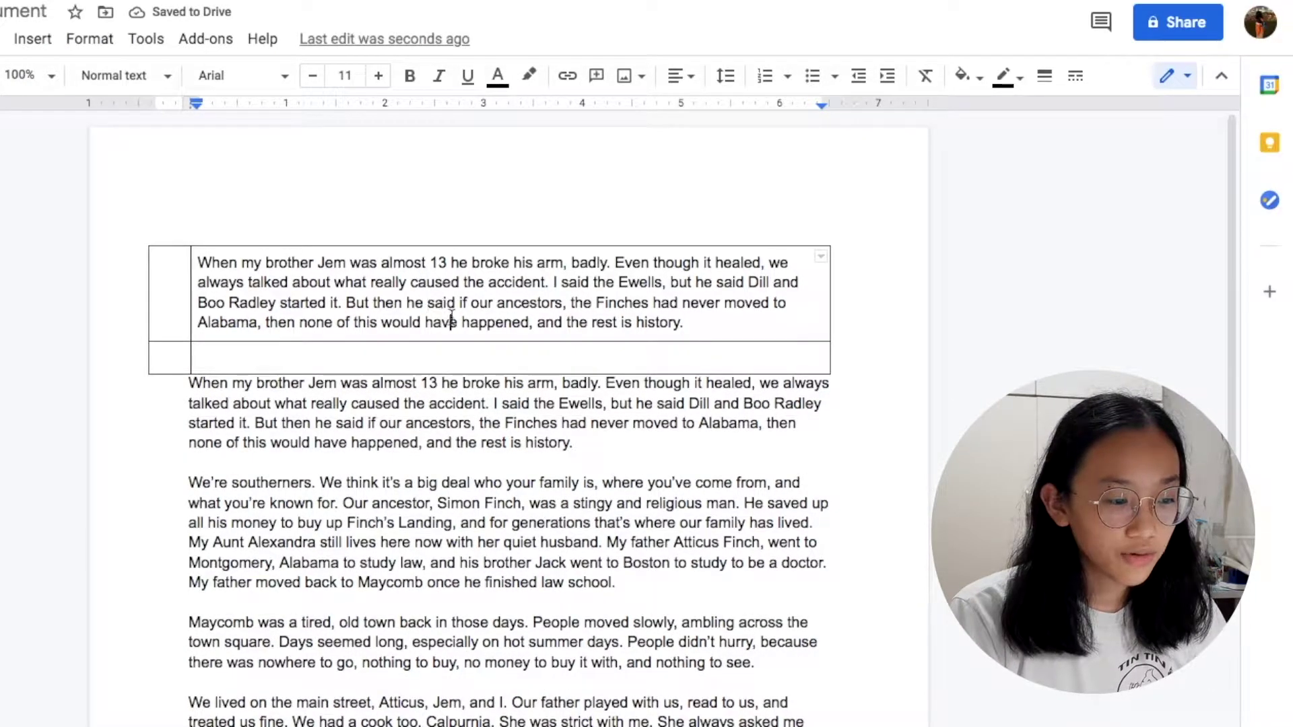
click(172, 264)
text(1)
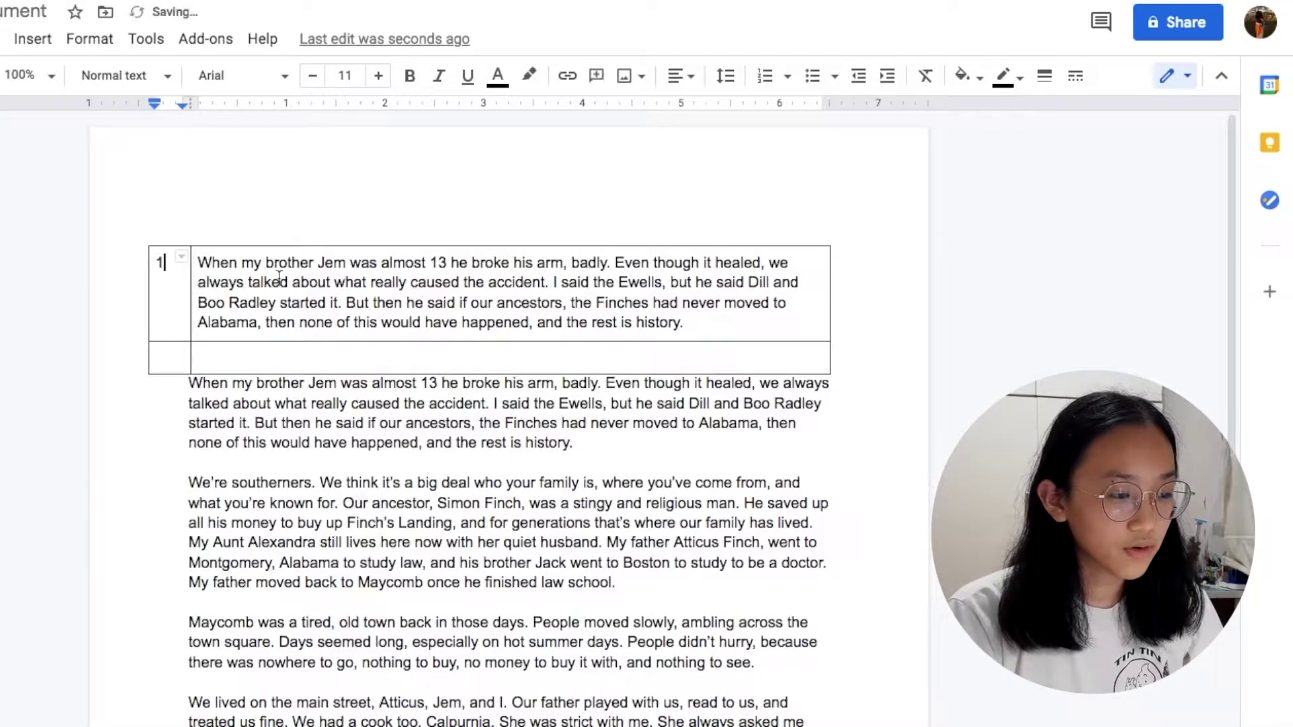
Step: Add trial numbers 2, 3 and 4 in the left cell, then delete them
key(Return)
text(2)
key(Return)
text(3)
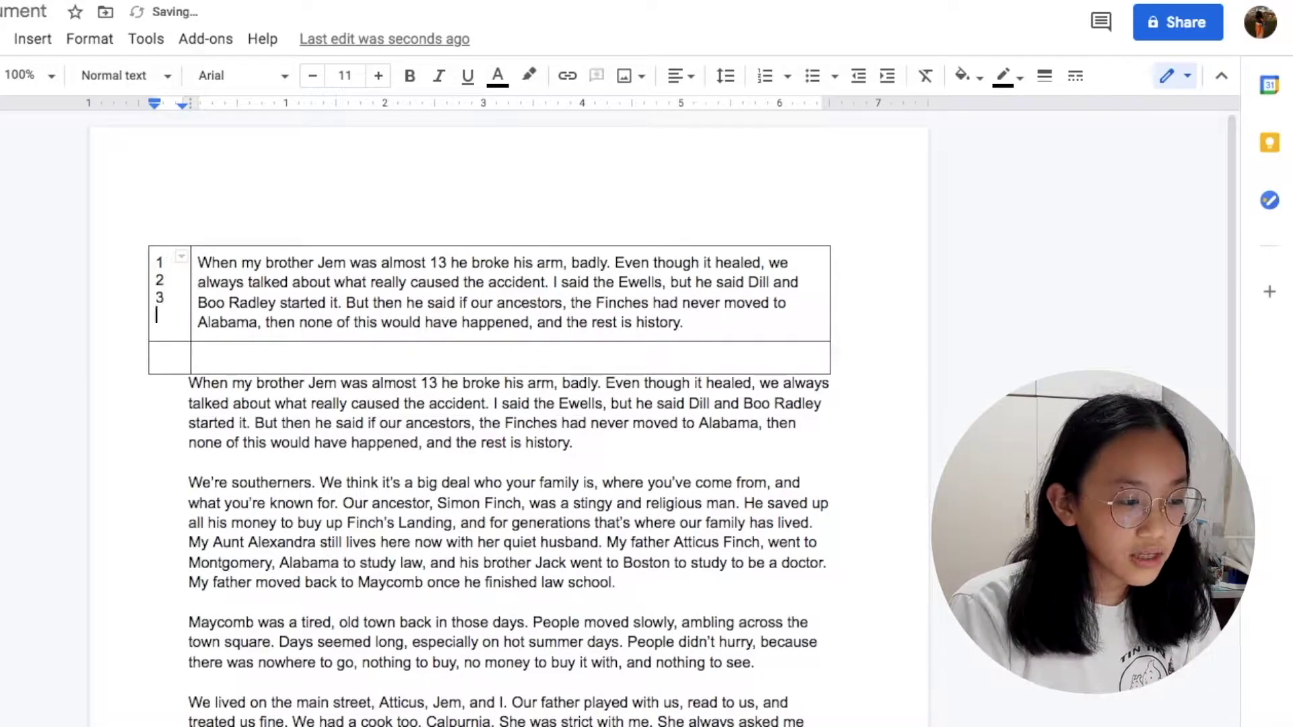
key(Return)
text(4)
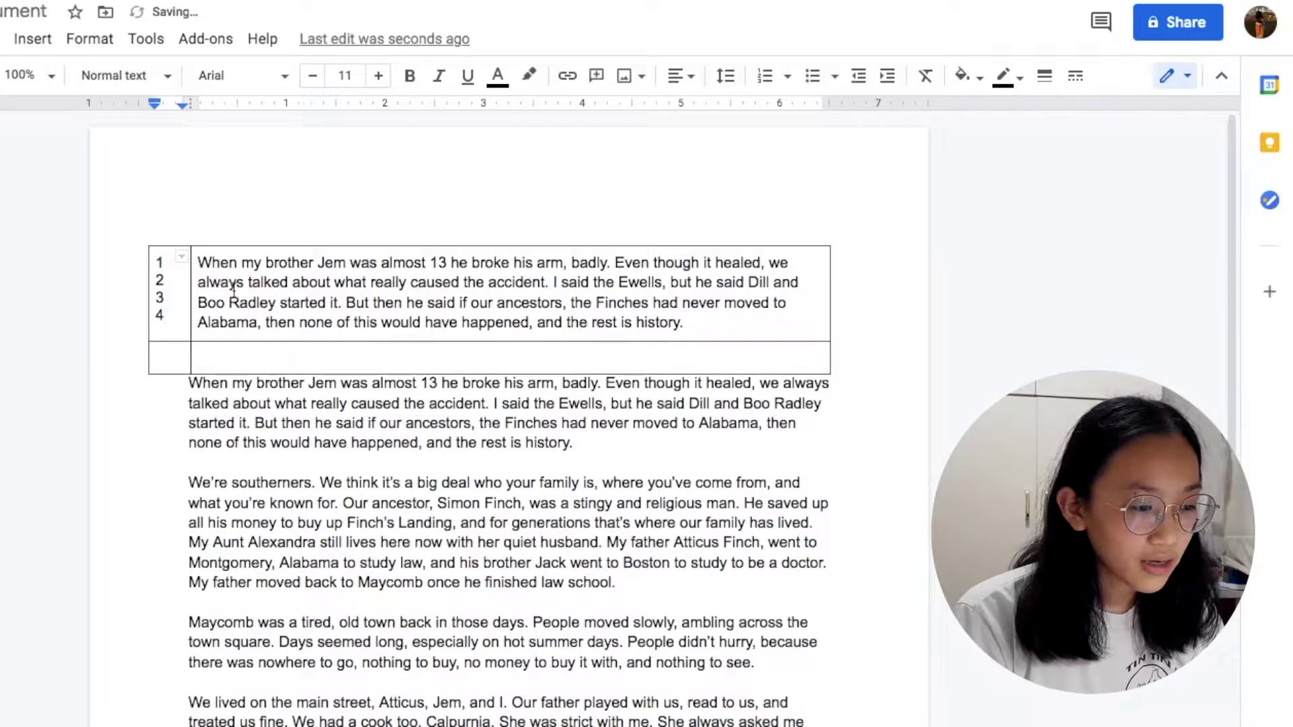
key(BackSpace)
key(BackSpace)
key(BackSpace)
key(BackSpace)
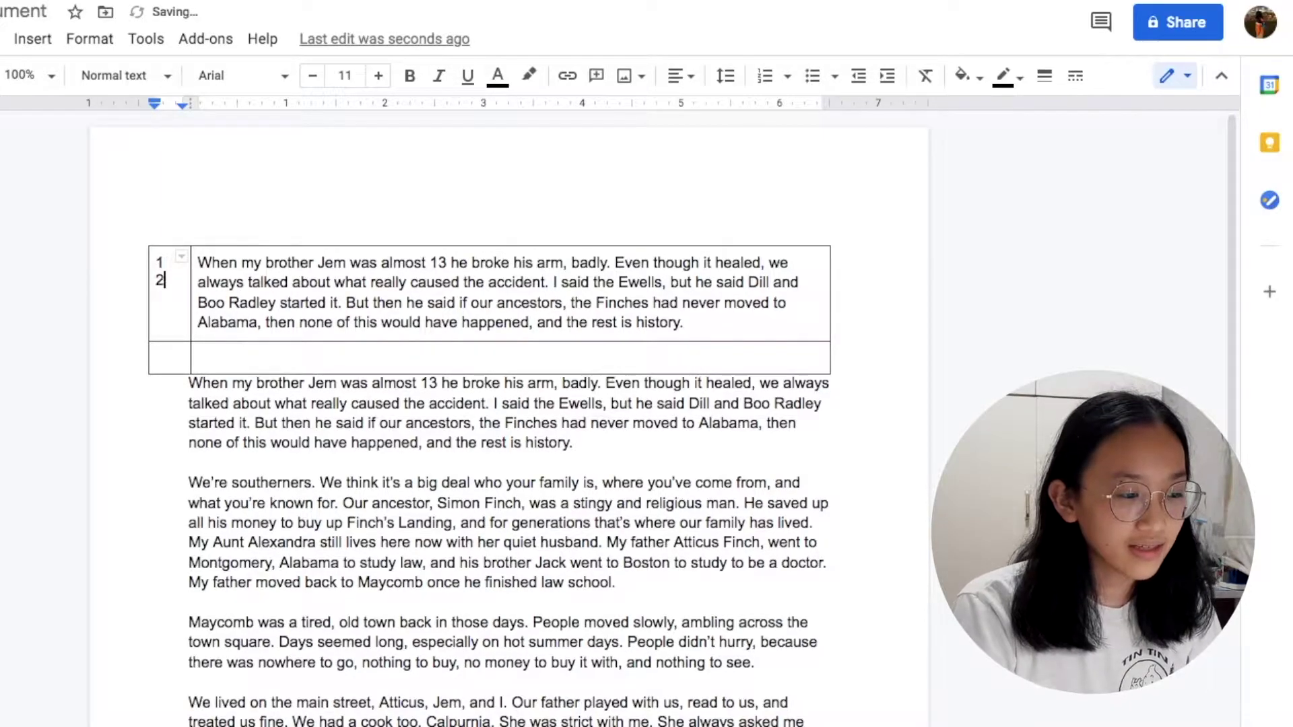
key(BackSpace)
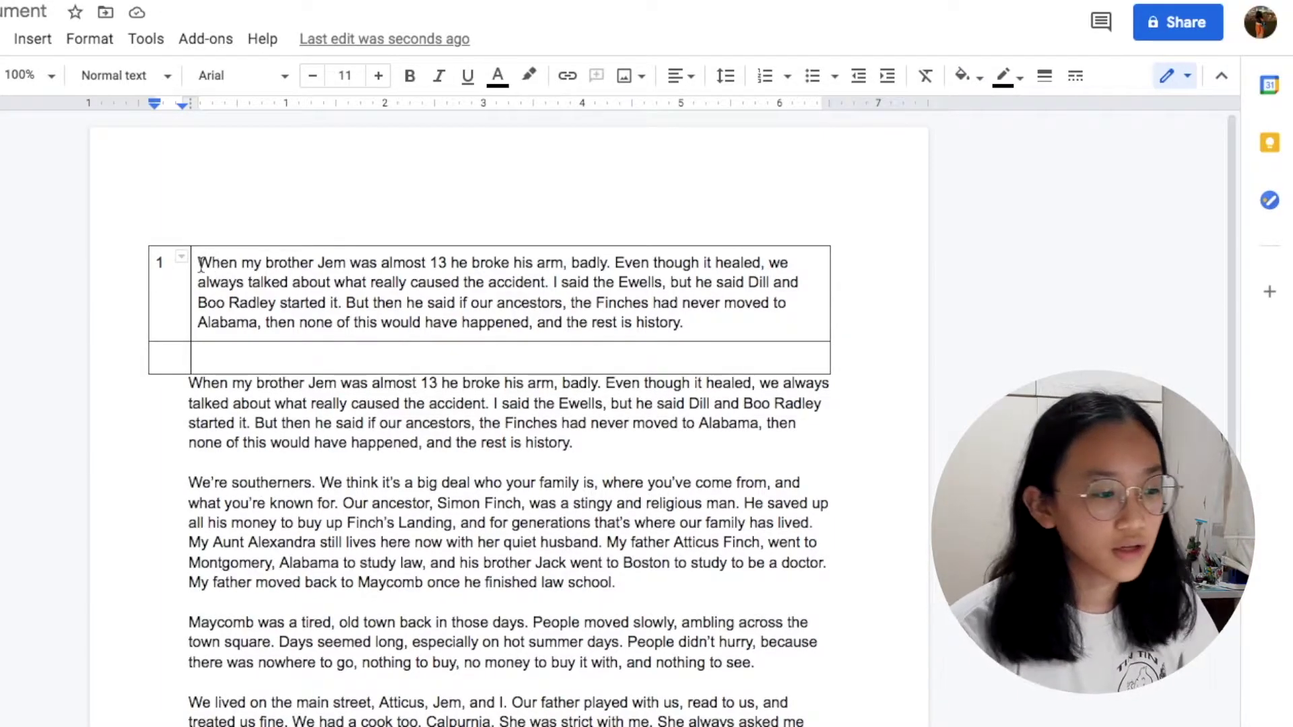
Step: Number the second row 5 and delete the duplicate 'When my brother Jem' paragraph
drag(282, 261, 200, 271)
click(241, 262)
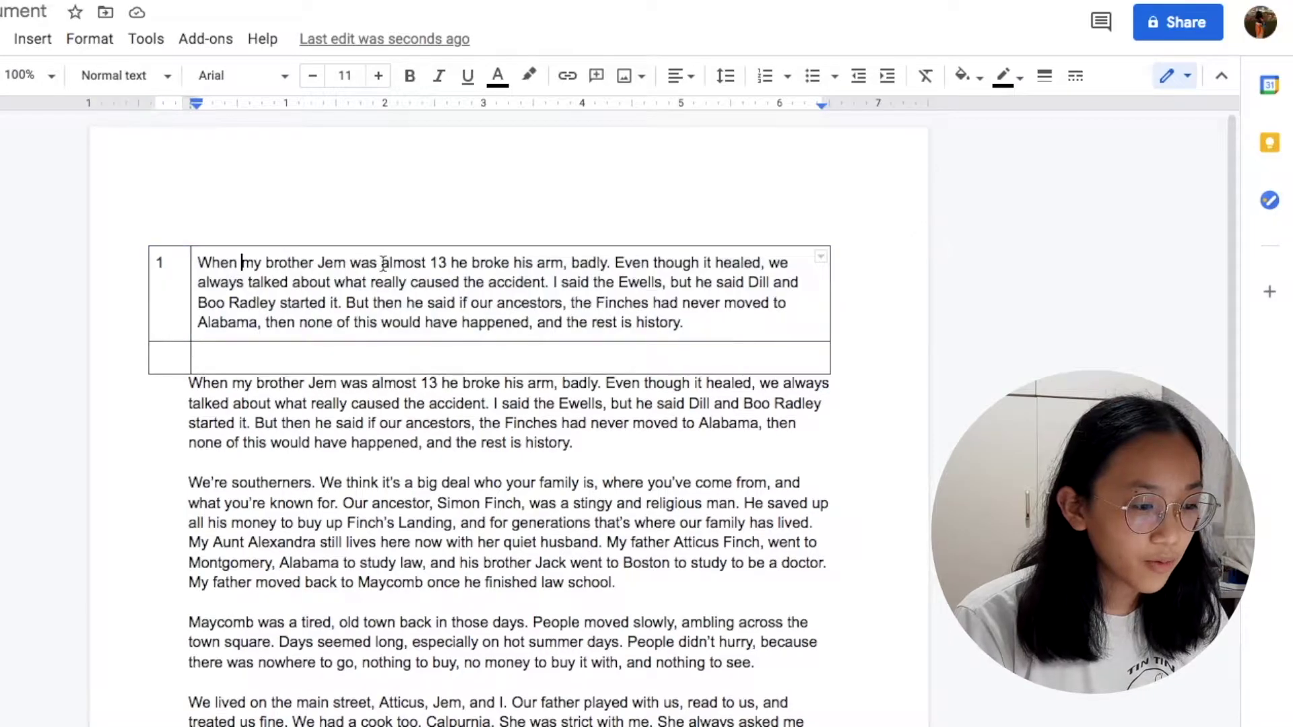
drag(383, 262, 406, 262)
click(171, 355)
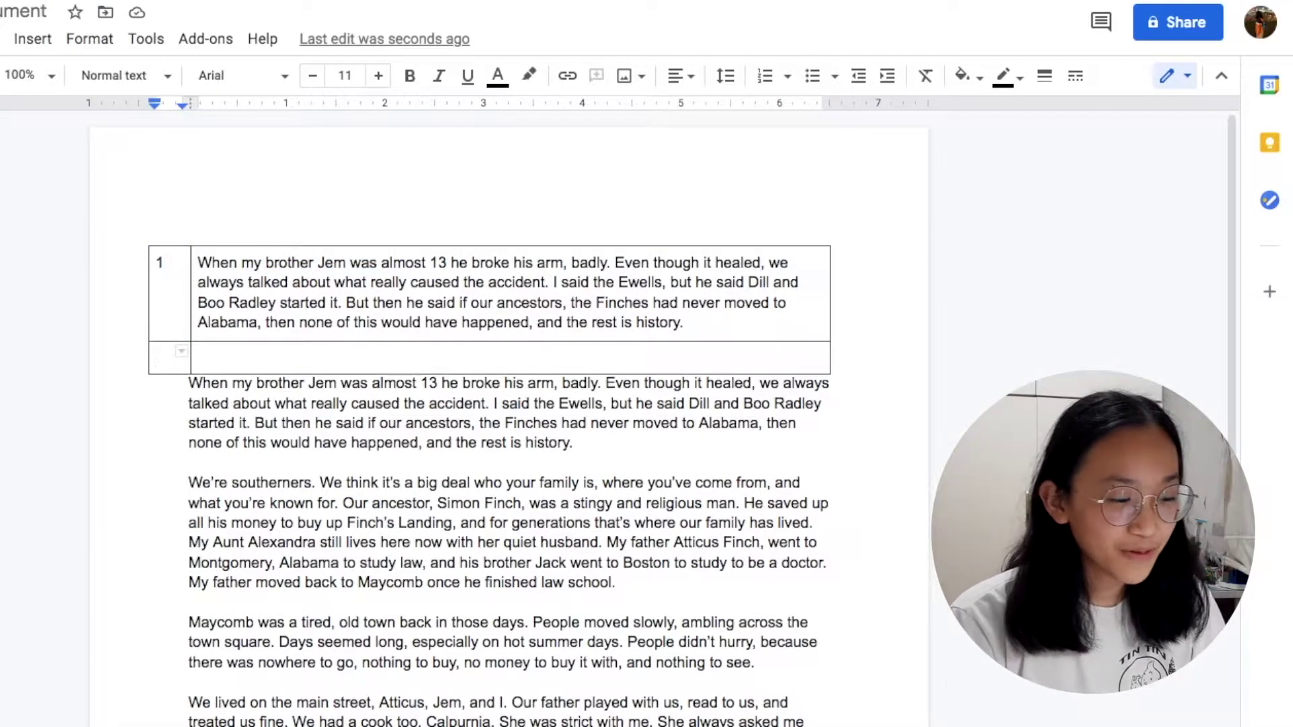
text(5)
key(Tab)
triple_click(201, 429)
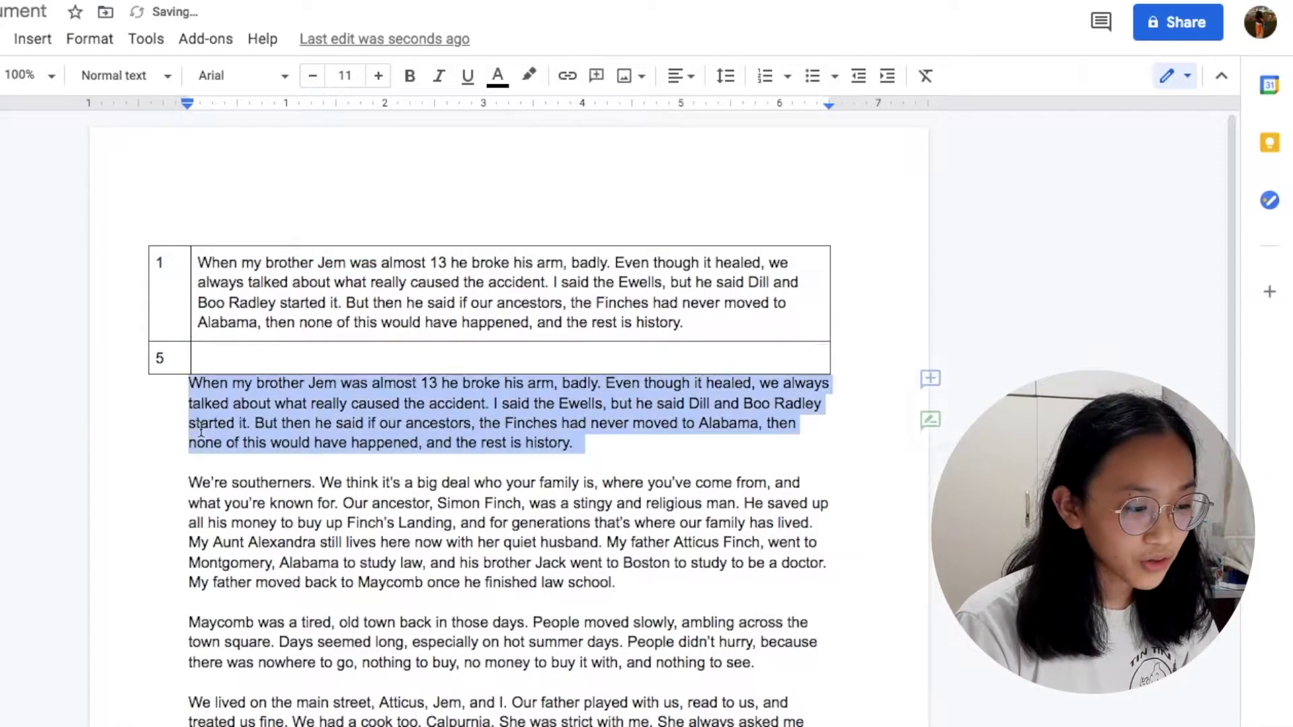
key(ctrl+x)
Step: Move the 'We're southerners' paragraph into row 5's text cell and widen the table slightly
click(187, 406)
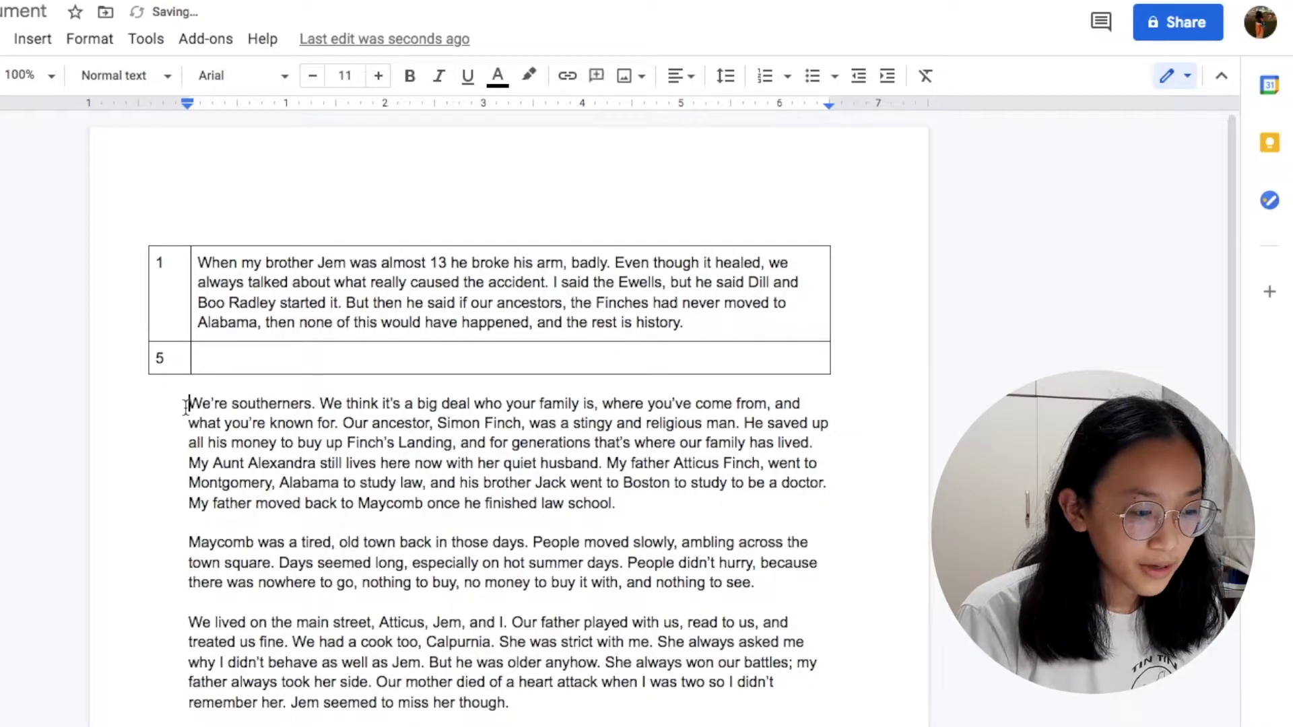
drag(187, 407, 210, 479)
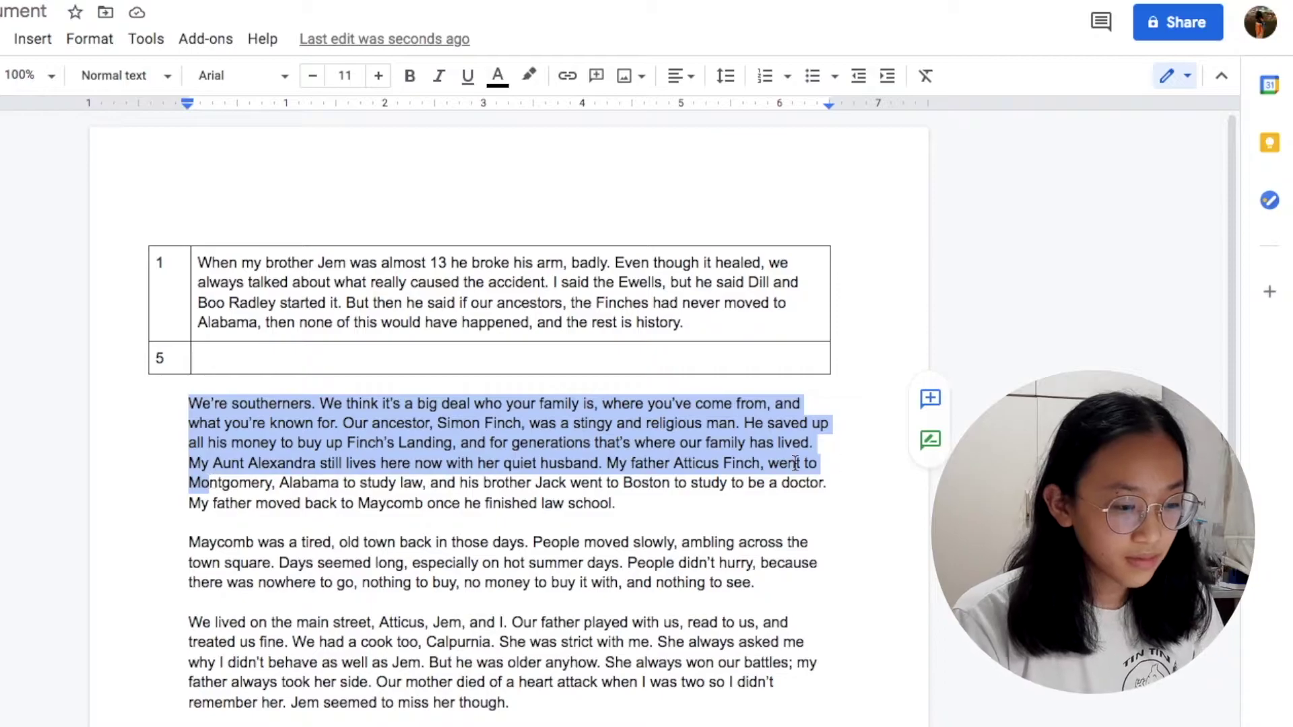
drag(859, 480, 857, 481)
key(ctrl+x)
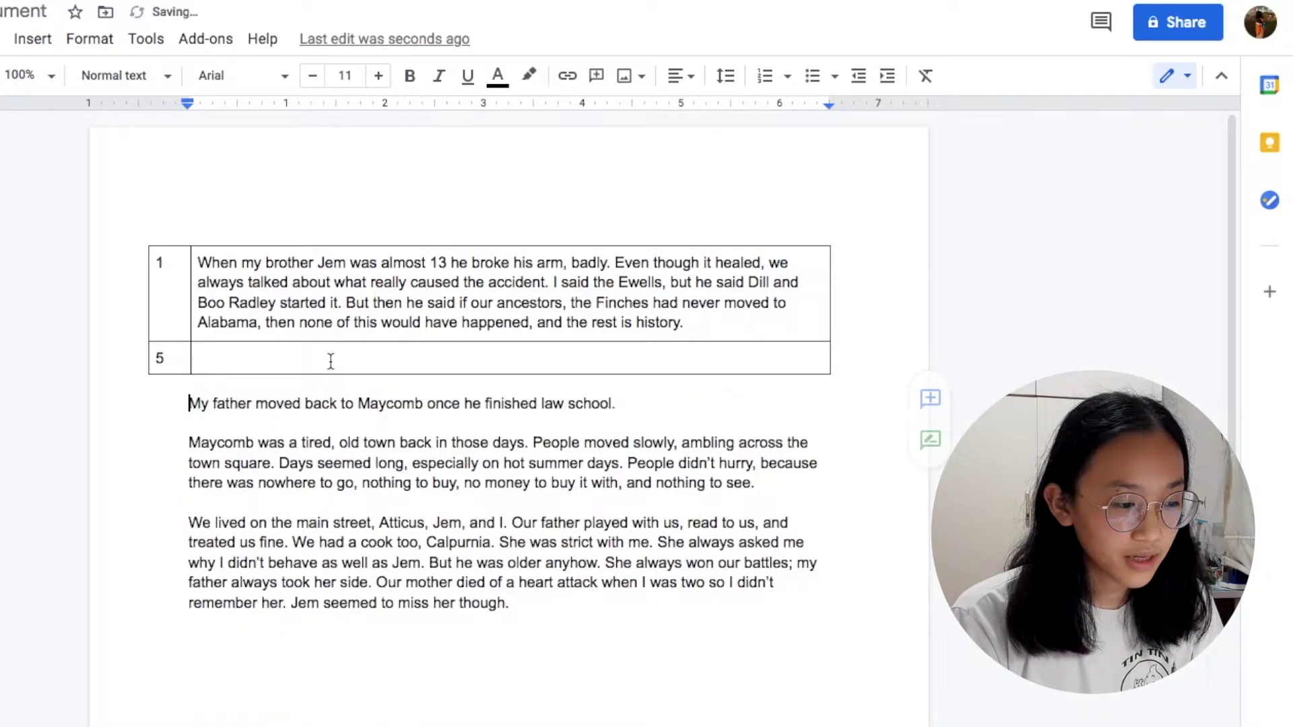
click(342, 357)
key(ctrl+v)
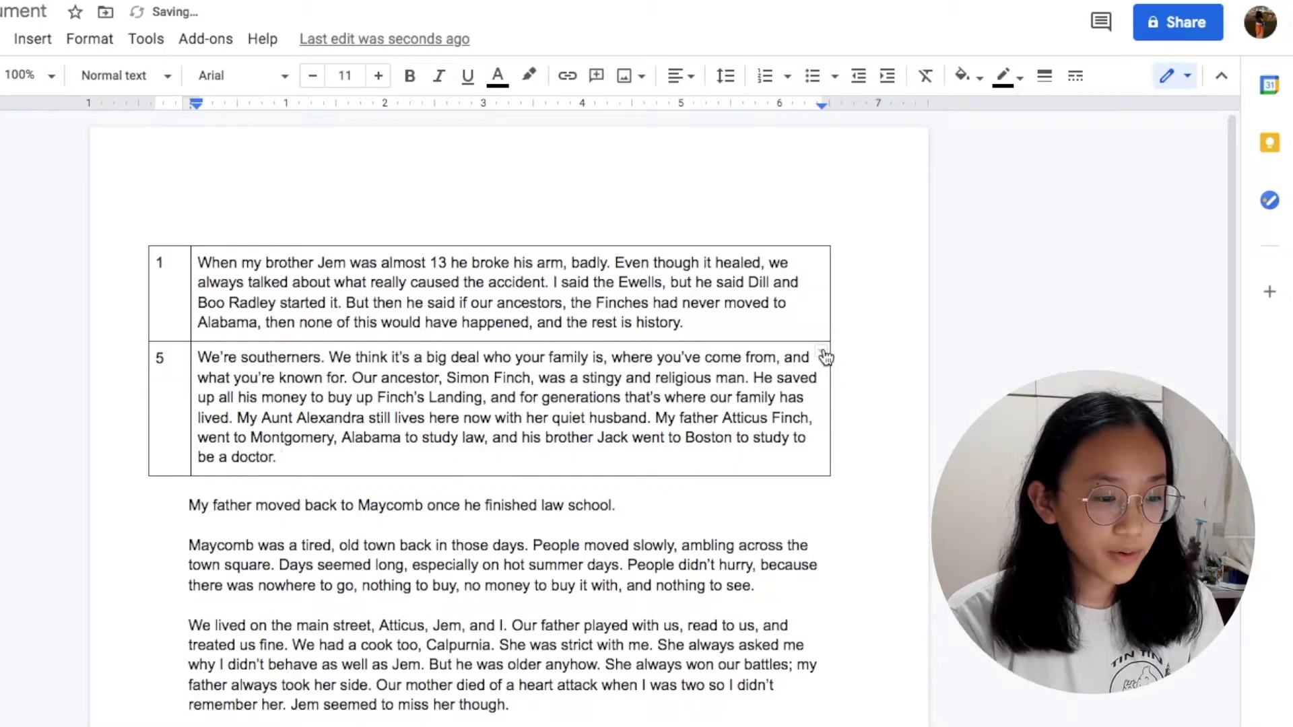
drag(830, 320, 848, 304)
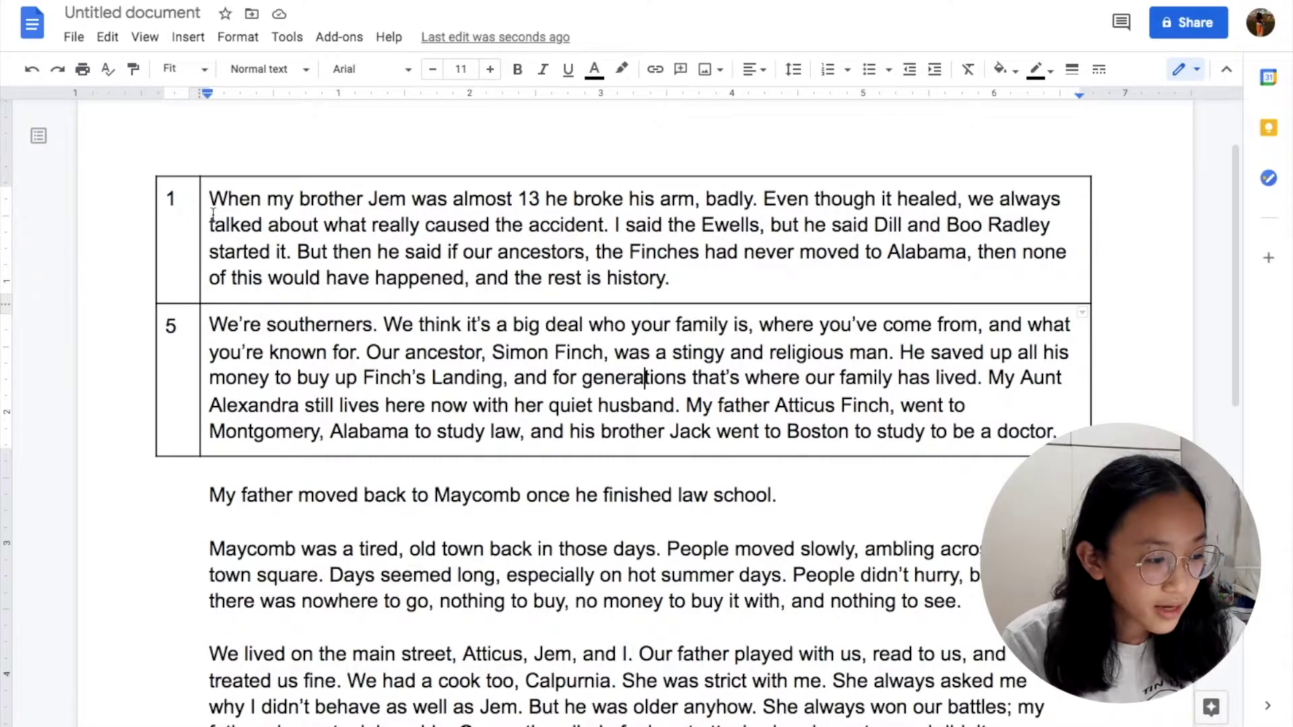
Step: Add a row numbered 10 and move the law school sentence into it
click(207, 192)
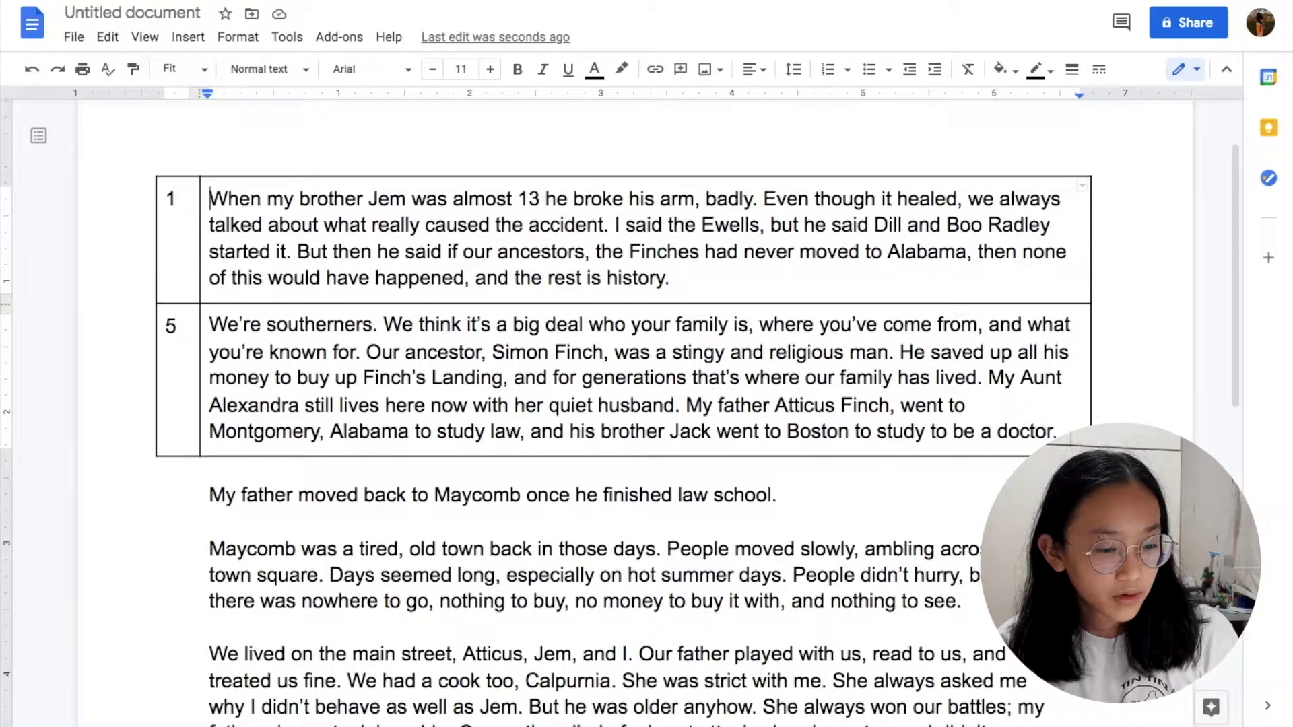
key(Tab)
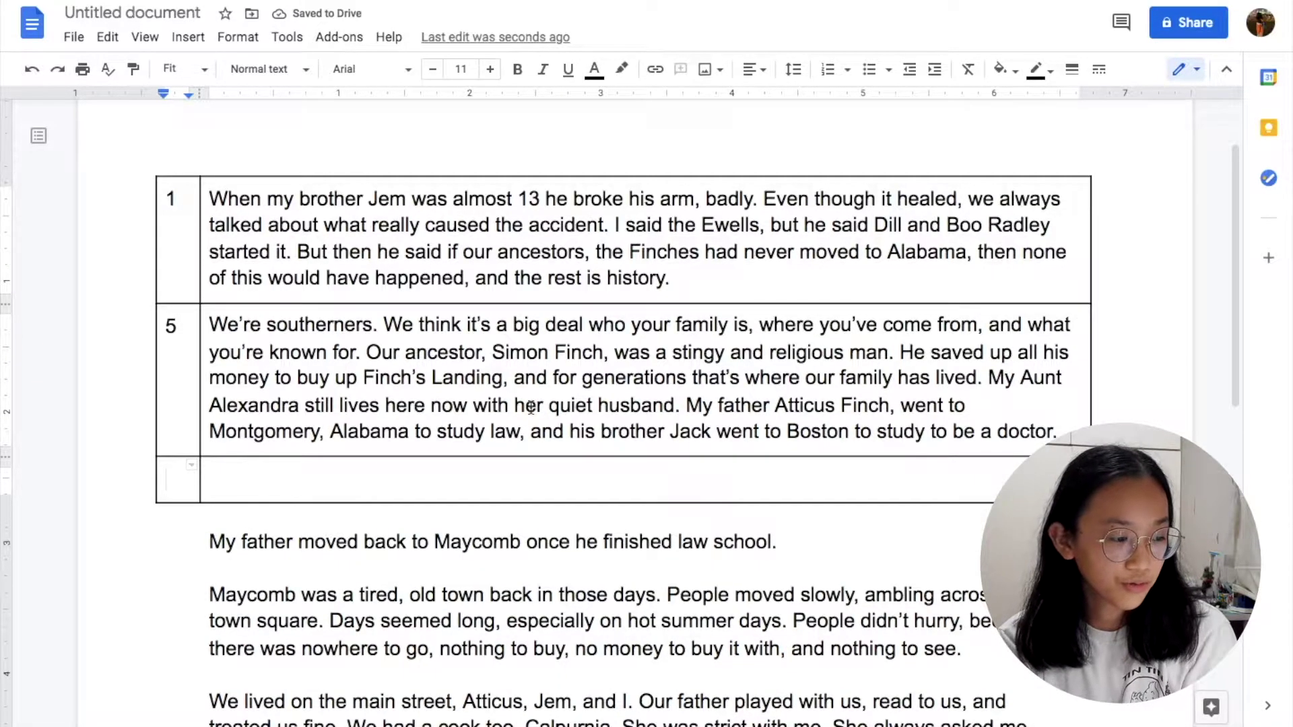
text(10)
key(Tab)
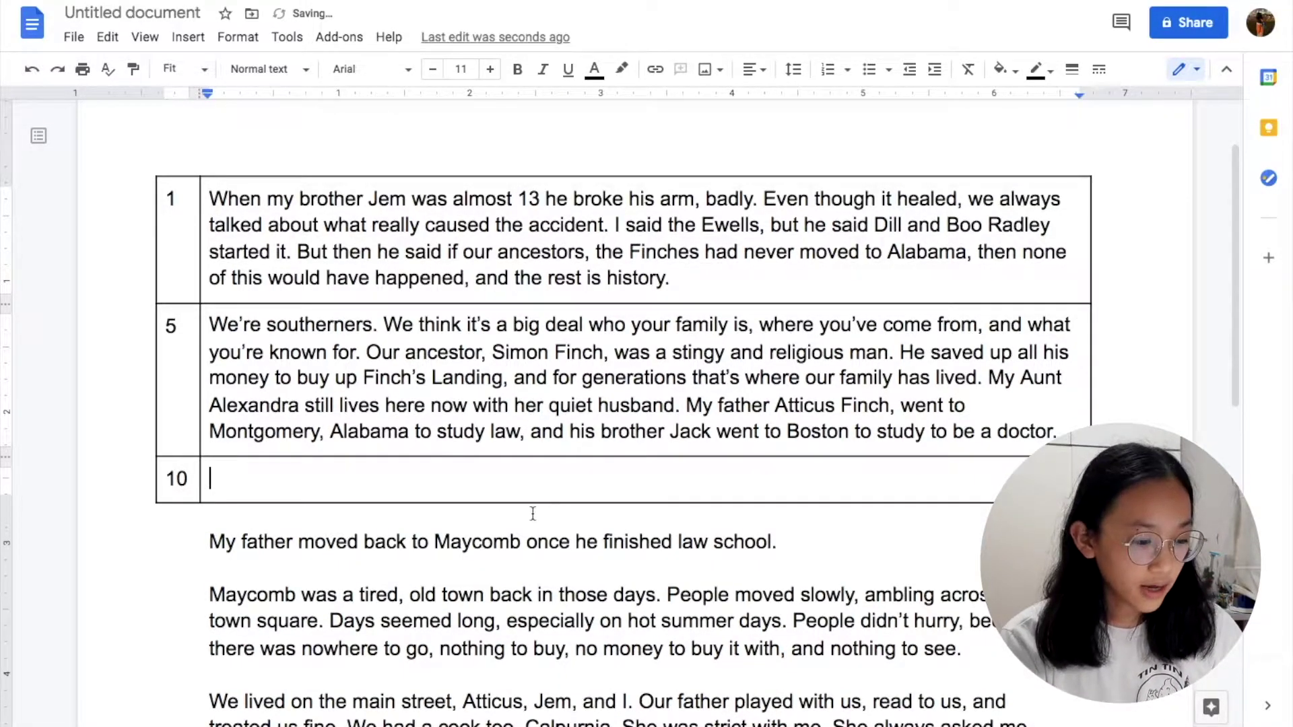
click(198, 543)
shift+click(797, 545)
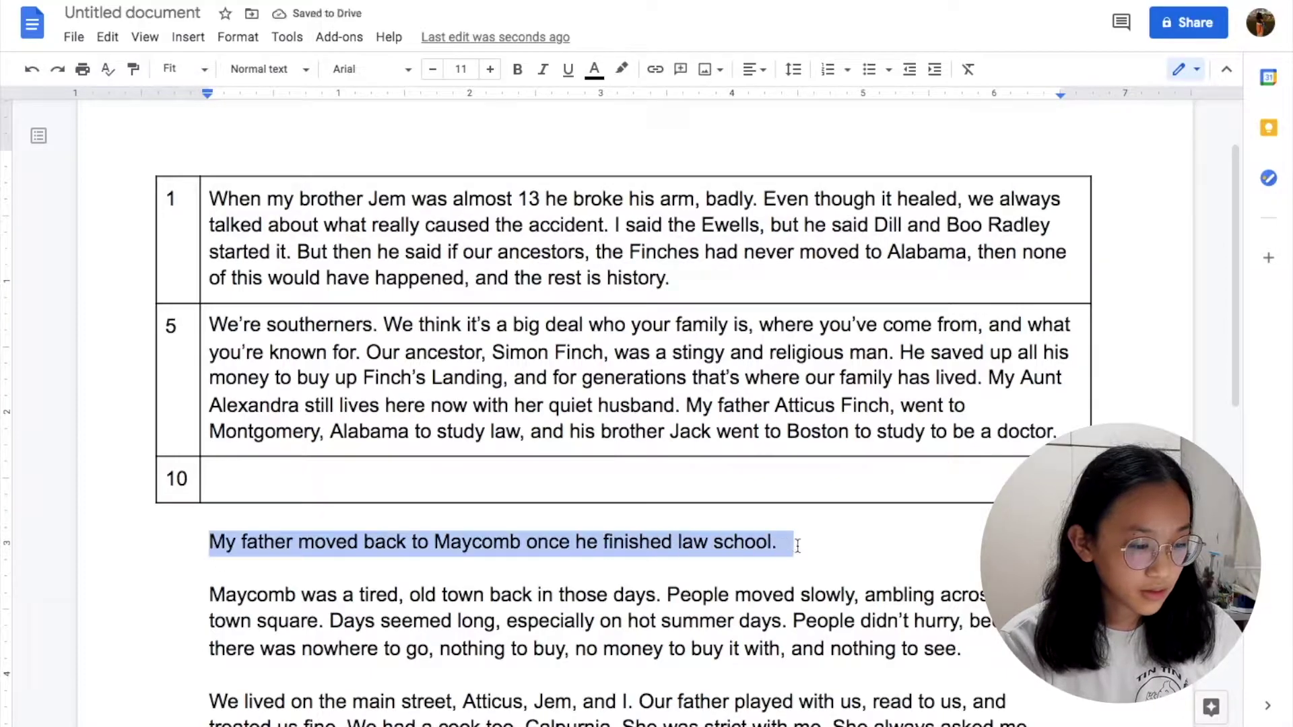
key(ctrl+x)
click(254, 489)
key(ctrl+v)
Step: Move the tired-old-town paragraph into row 10 below the law school sentence
scroll(469, 573, down, 2)
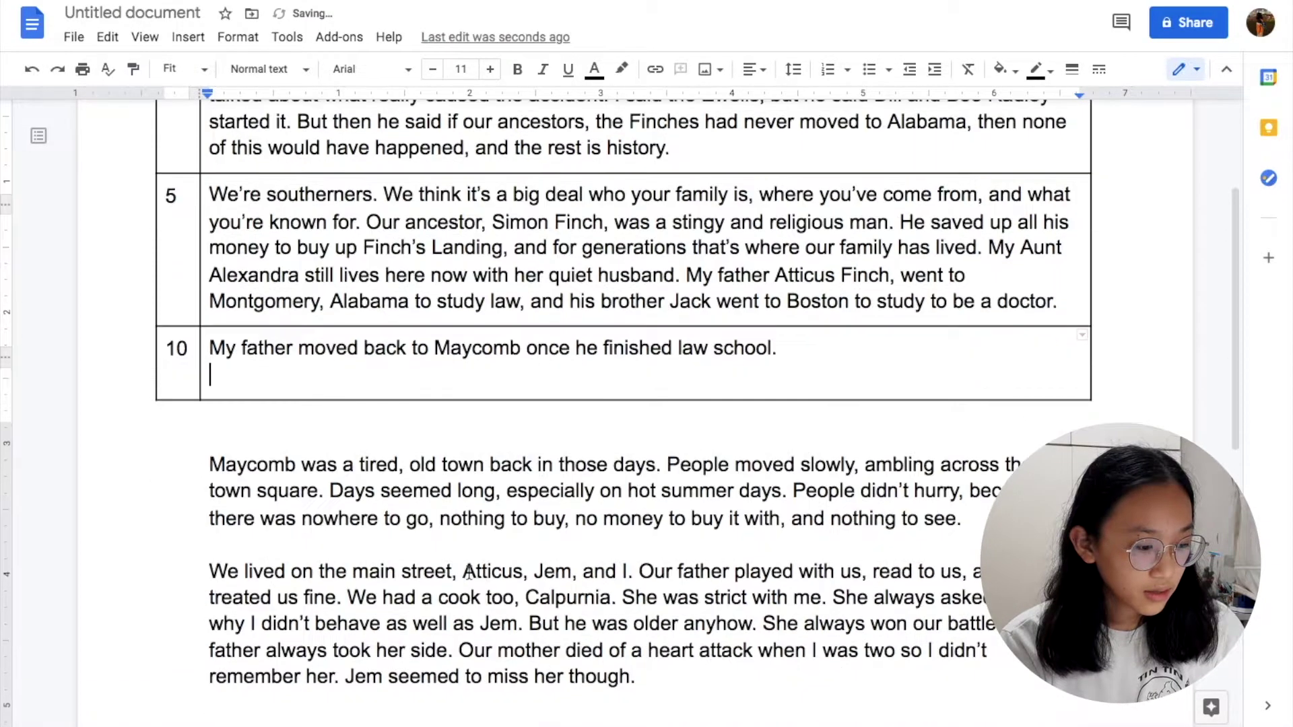
key(Return)
scroll(274, 547, down, 2)
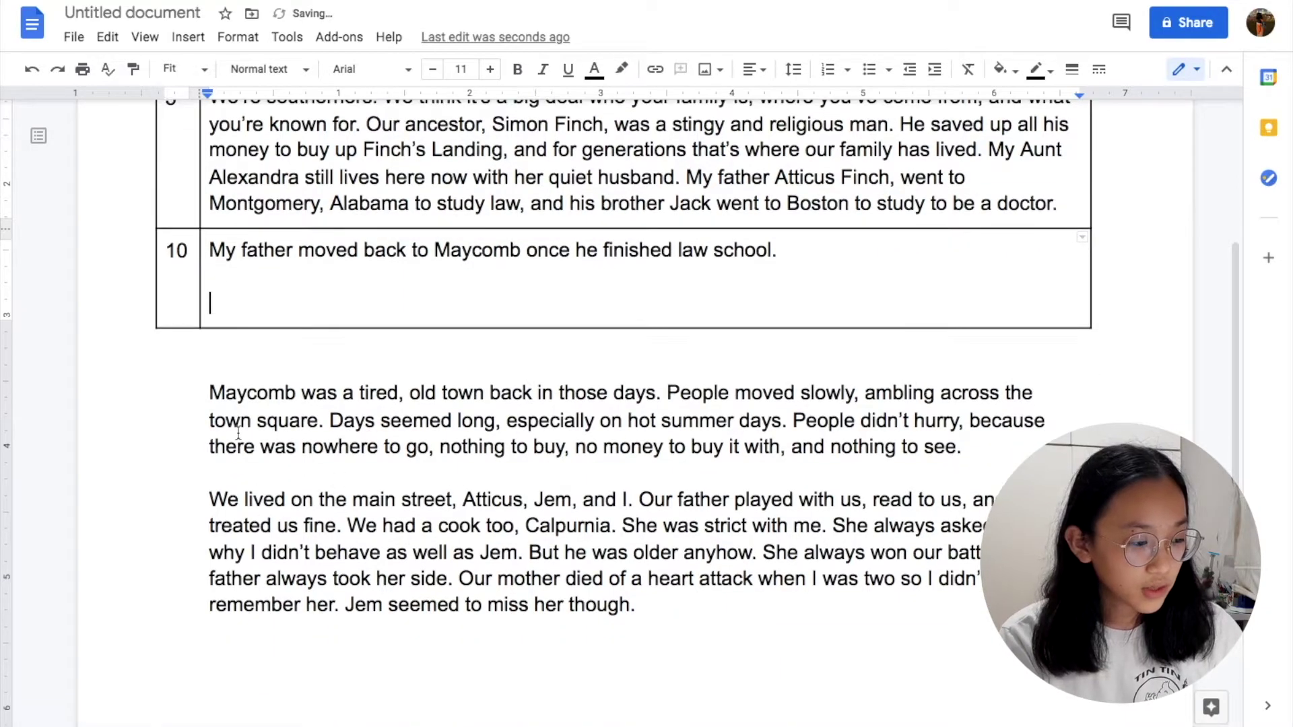
drag(209, 392, 980, 471)
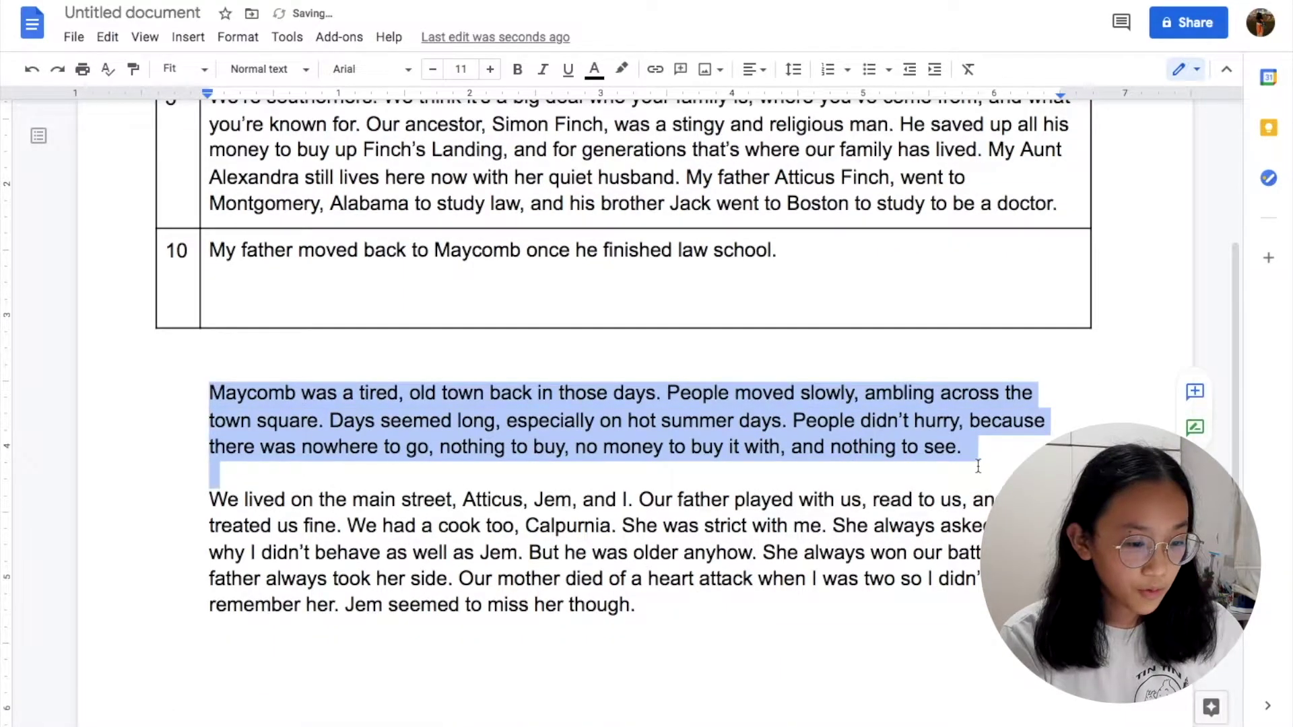
key(ctrl+x)
click(358, 301)
key(ctrl+v)
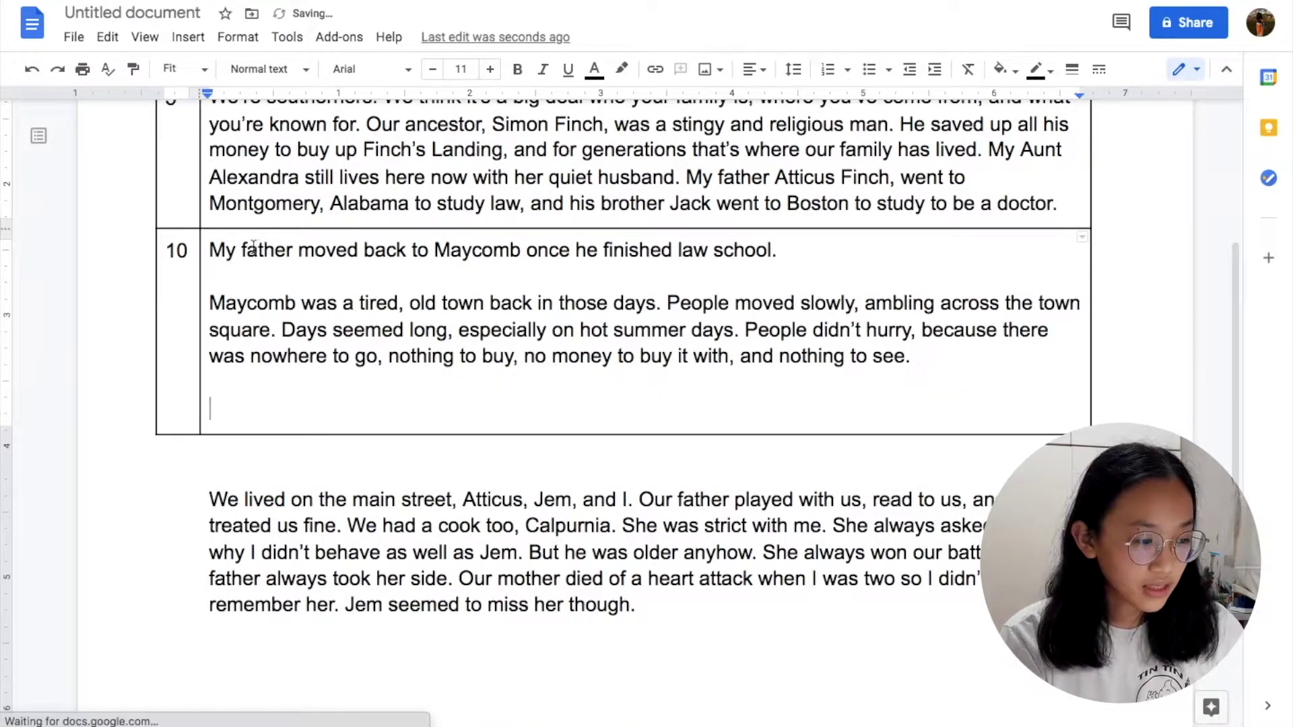
Step: Move the first line of the 'We lived' paragraph into row 10, then add an empty row
click(301, 304)
click(334, 331)
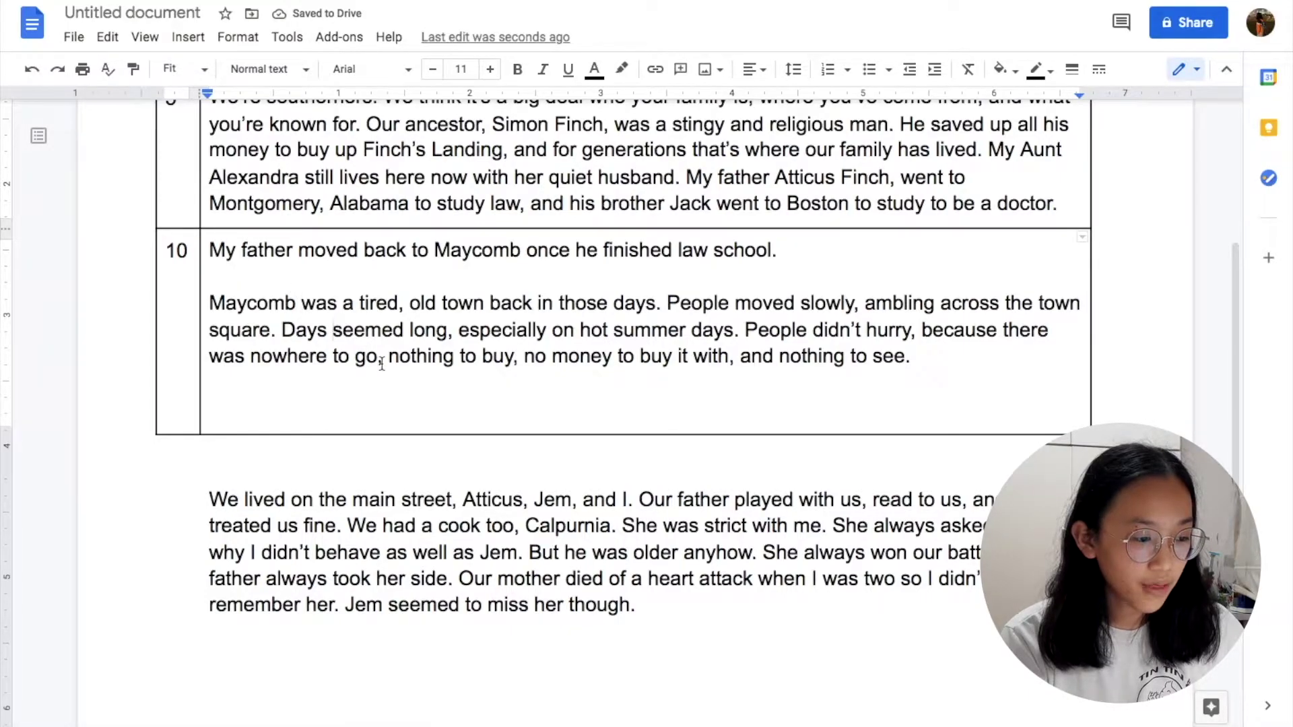
click(330, 418)
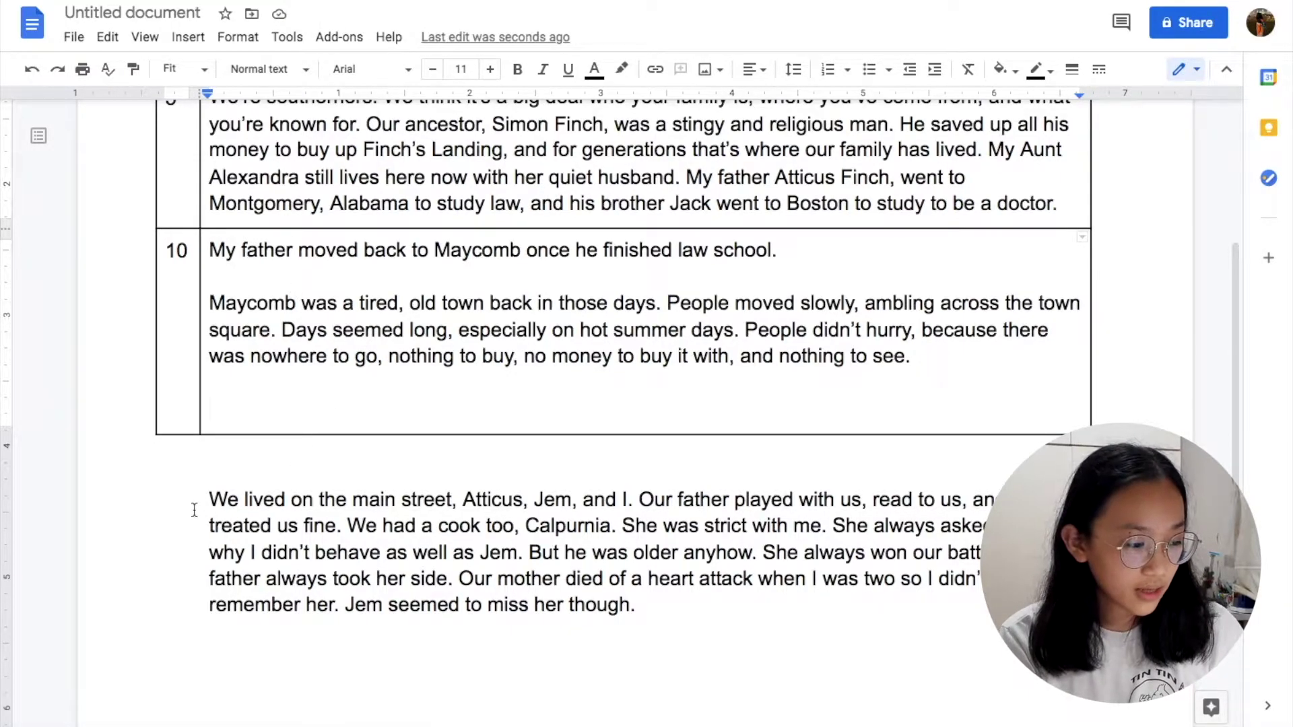
drag(195, 501, 1010, 503)
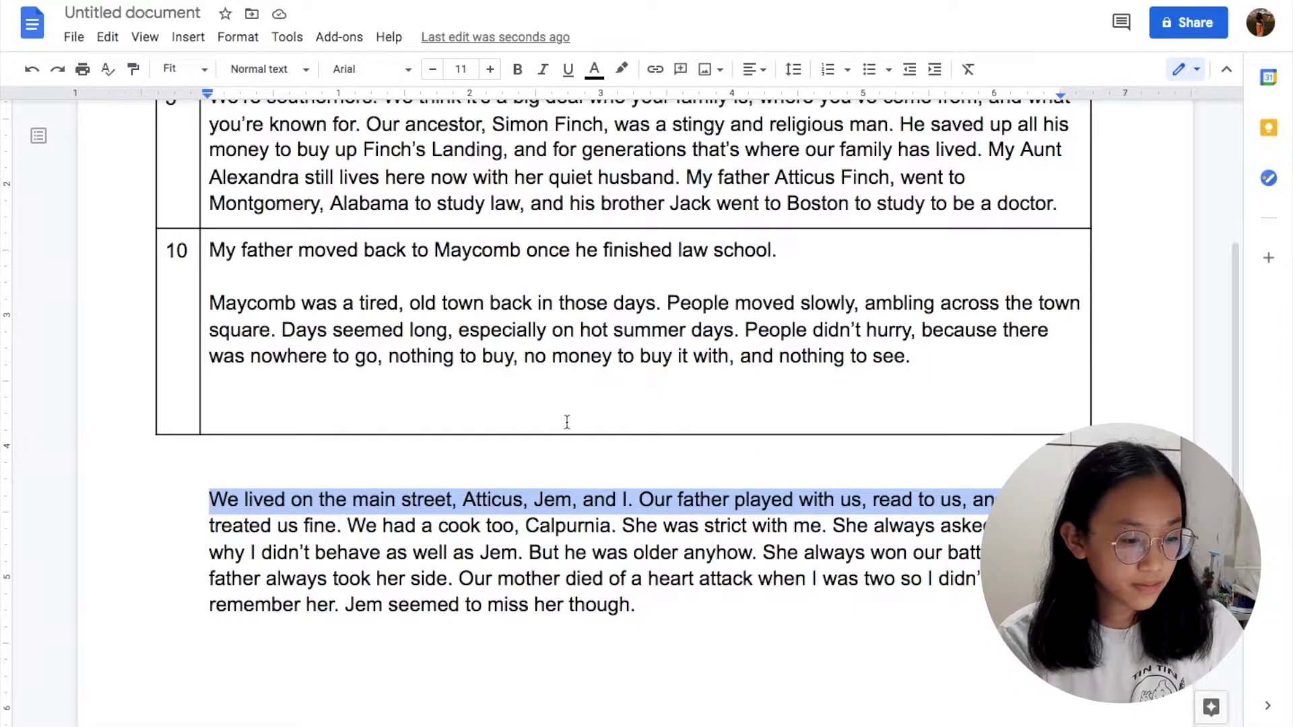
key(ctrl+x)
click(537, 419)
key(ctrl+v)
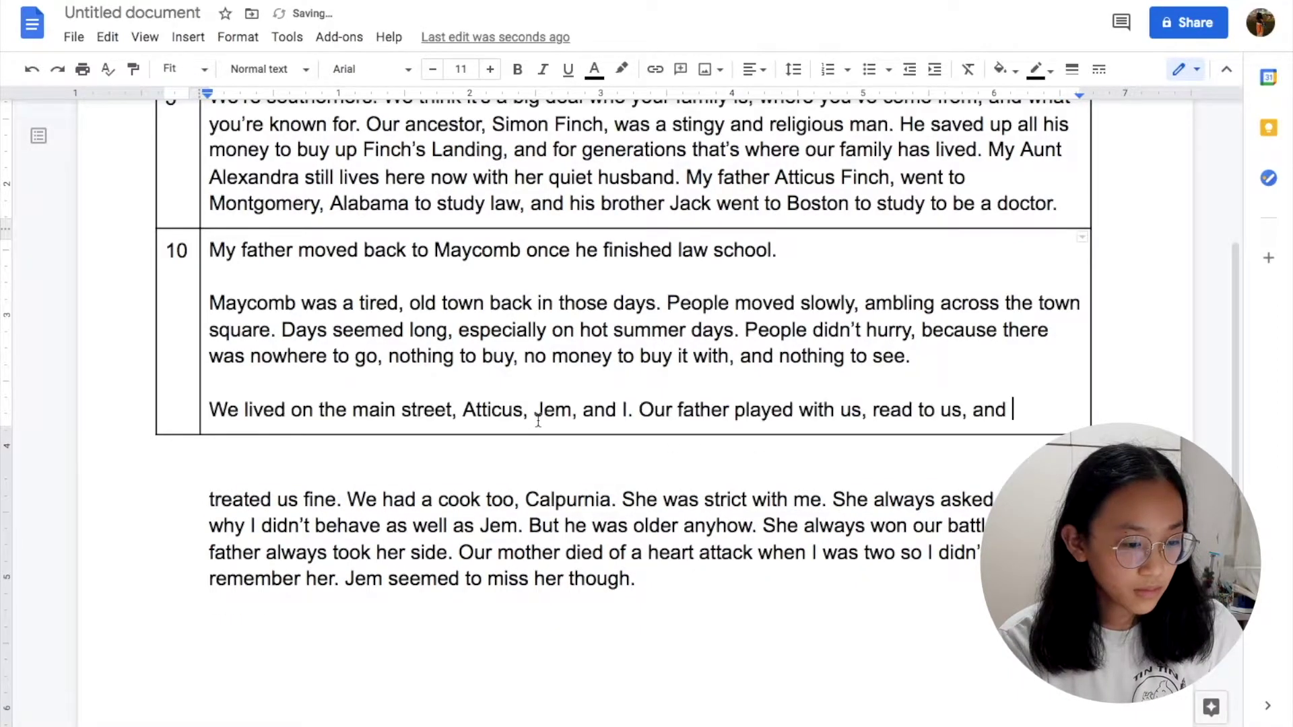
key(Tab)
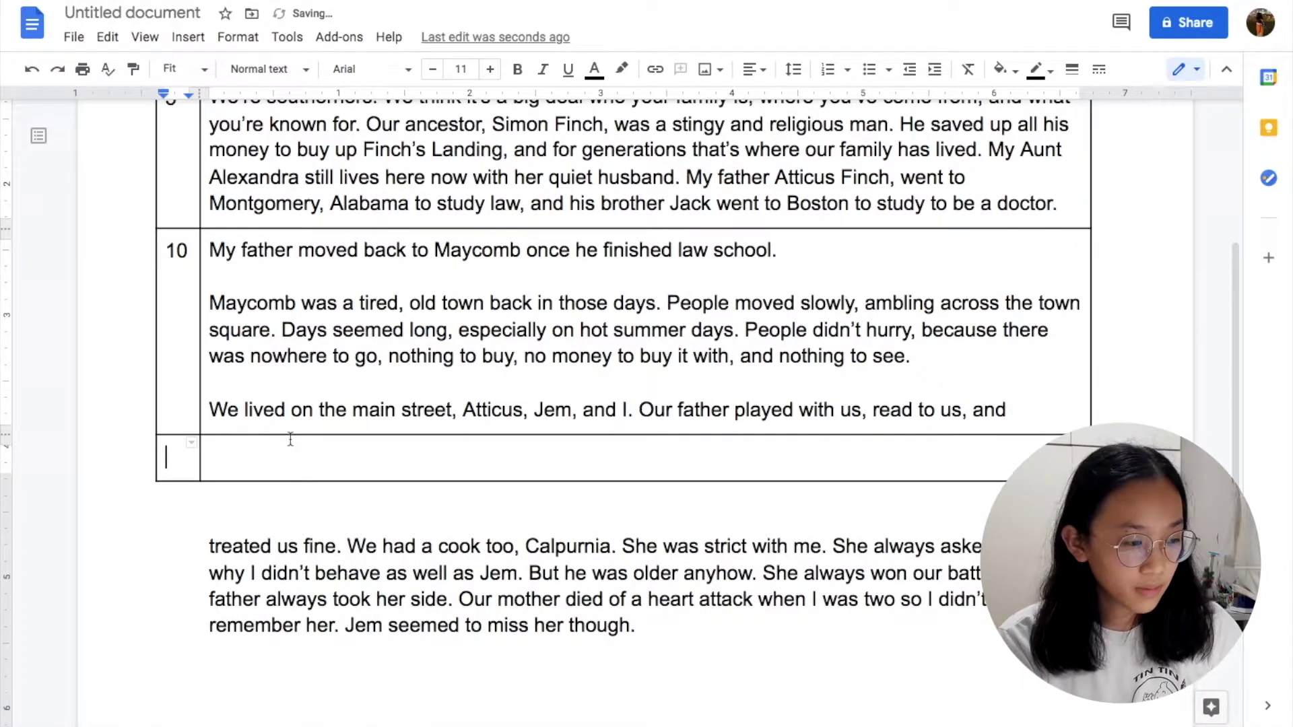
Step: Number the new row 11 and move the 'treated us fine' to 'miss her though' text into it
text(11)
key(Tab)
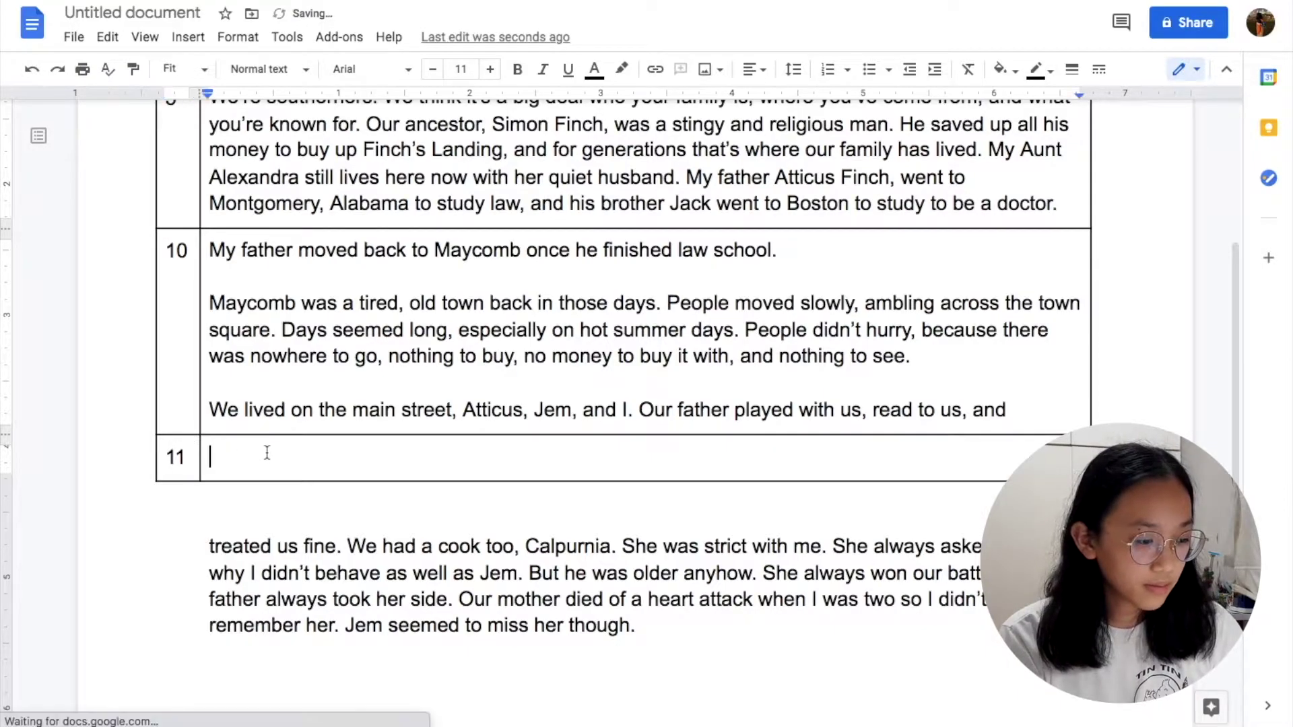
click(192, 544)
drag(208, 546, 756, 684)
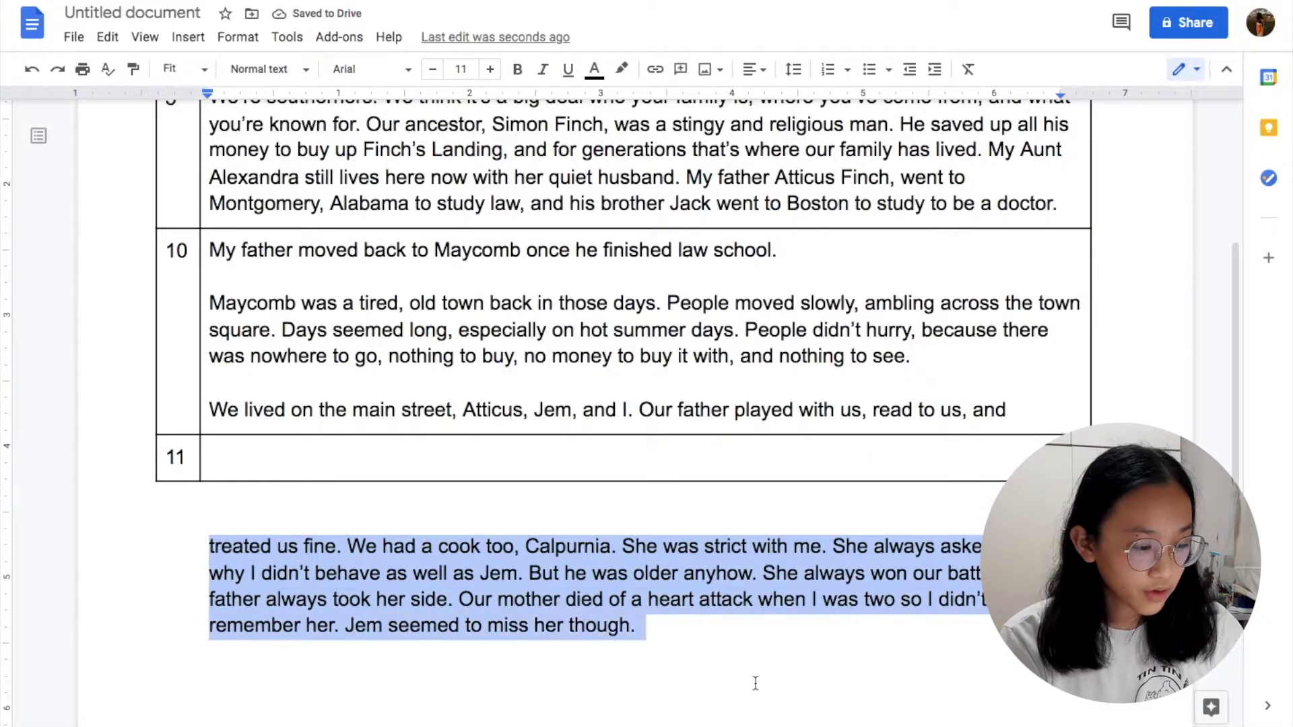
key(ctrl+x)
click(402, 457)
key(ctrl+v)
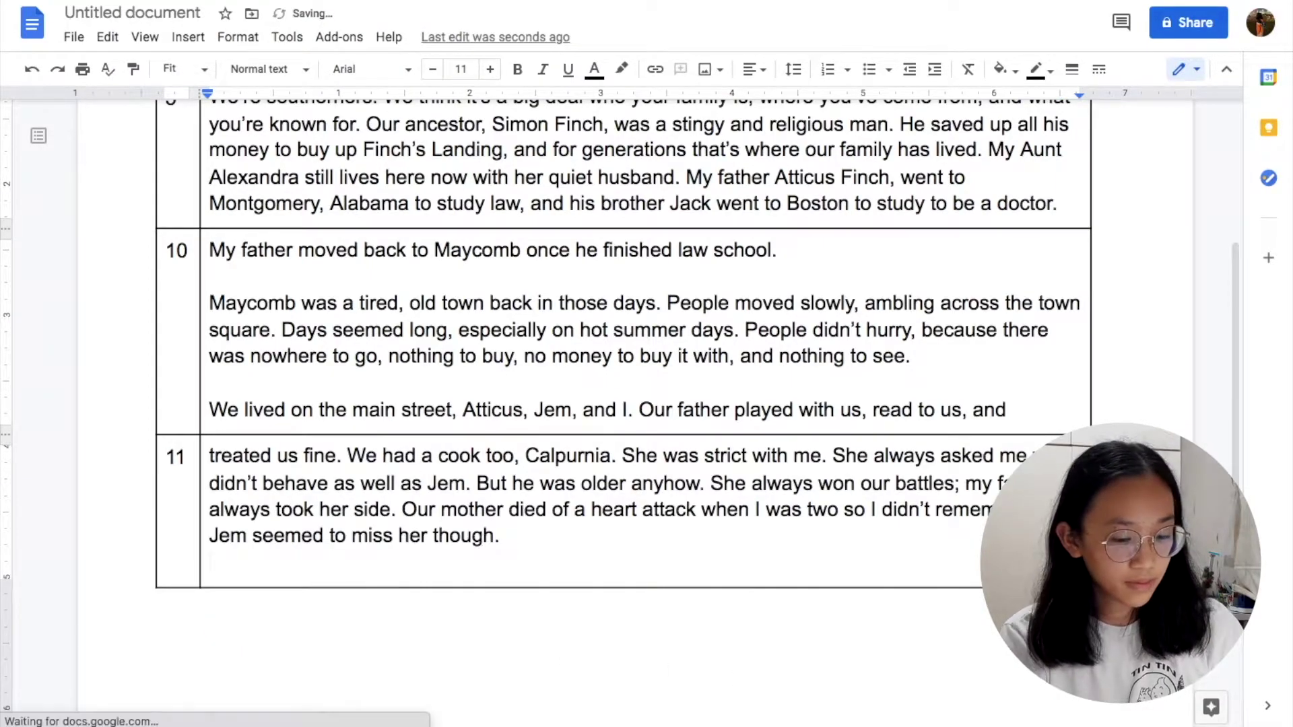
click(180, 68)
Step: Zoom the document out and review the opening words of each table row
click(180, 175)
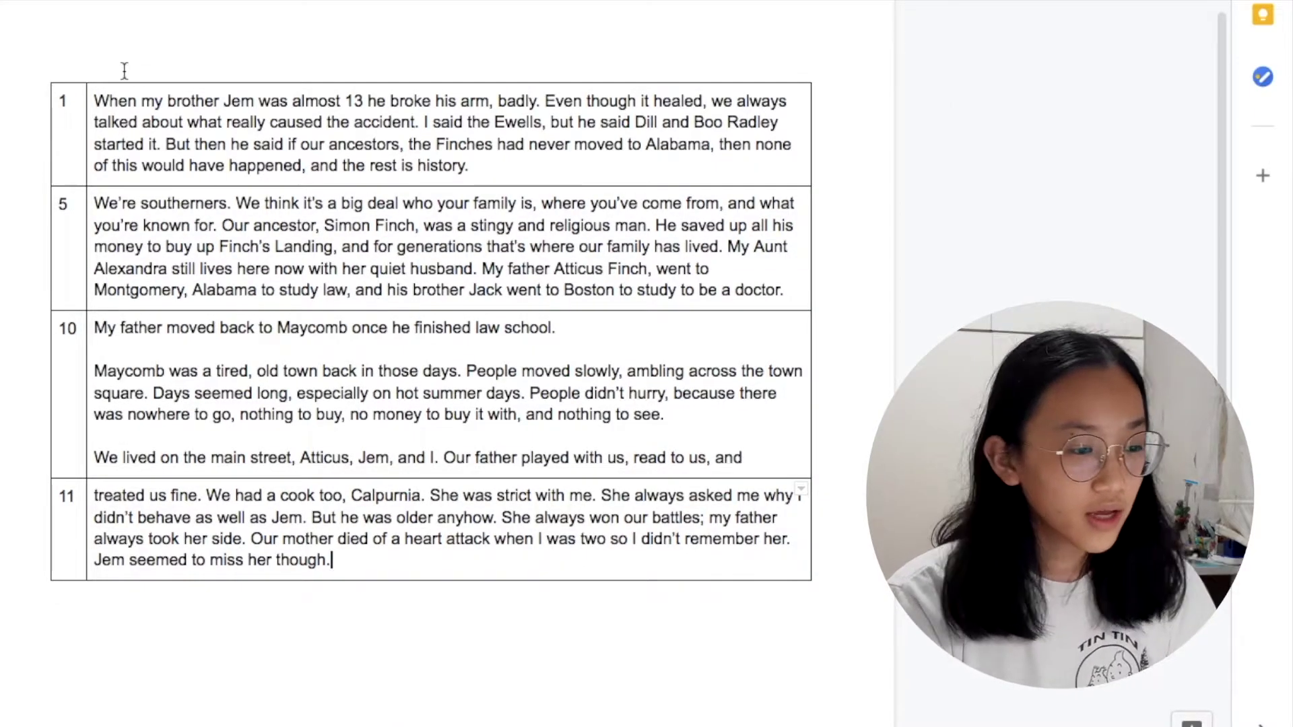
click(65, 97)
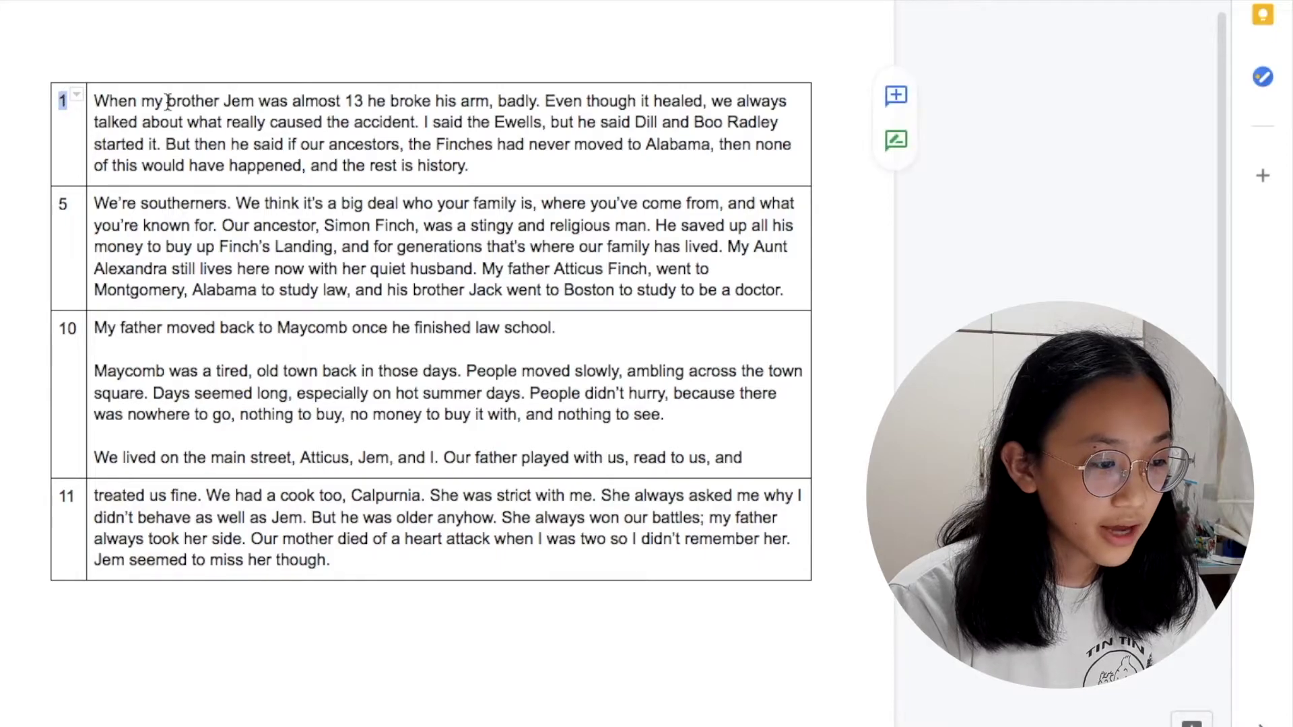
drag(95, 101, 367, 101)
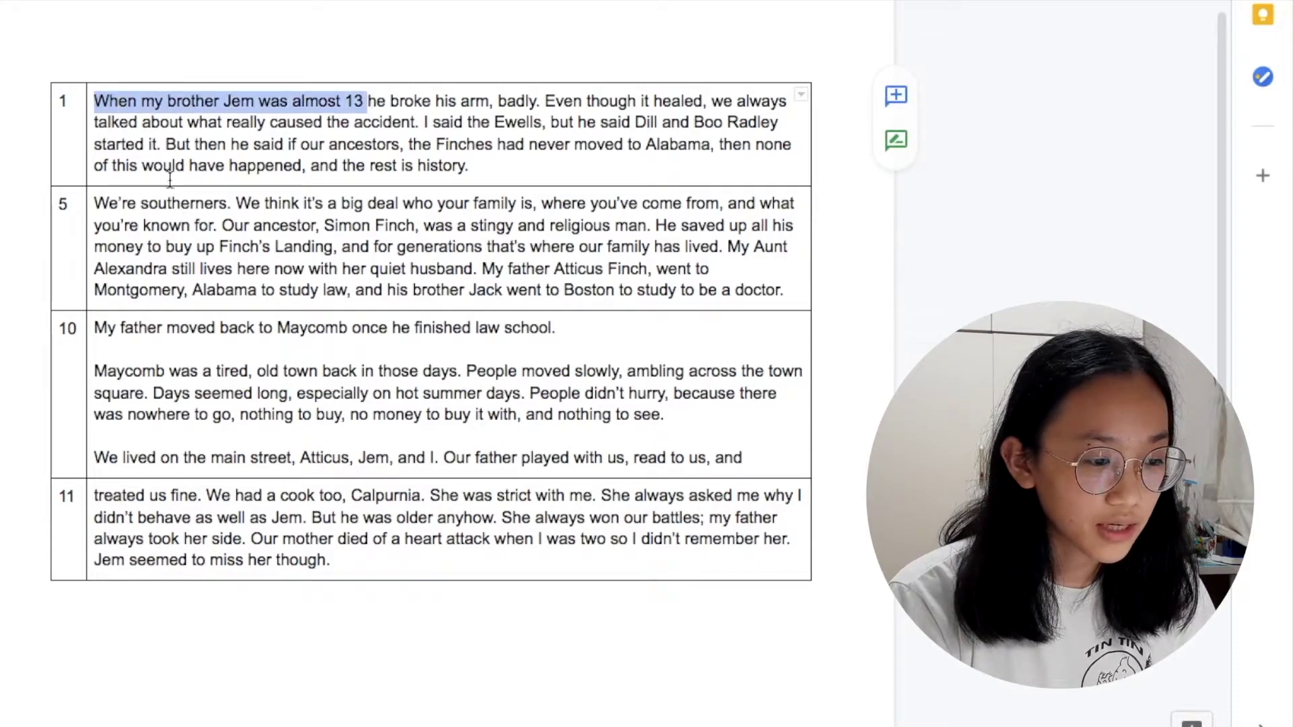
click(63, 202)
drag(128, 202, 415, 203)
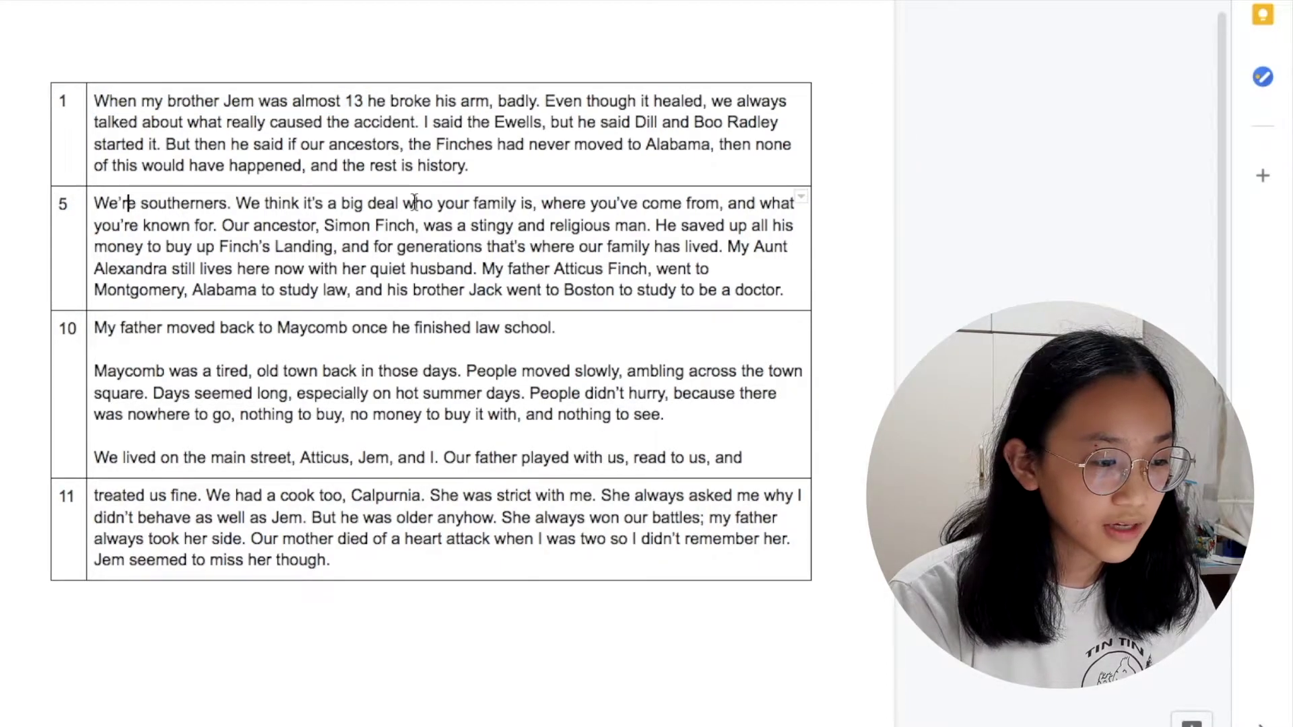
click(72, 328)
drag(120, 327, 574, 341)
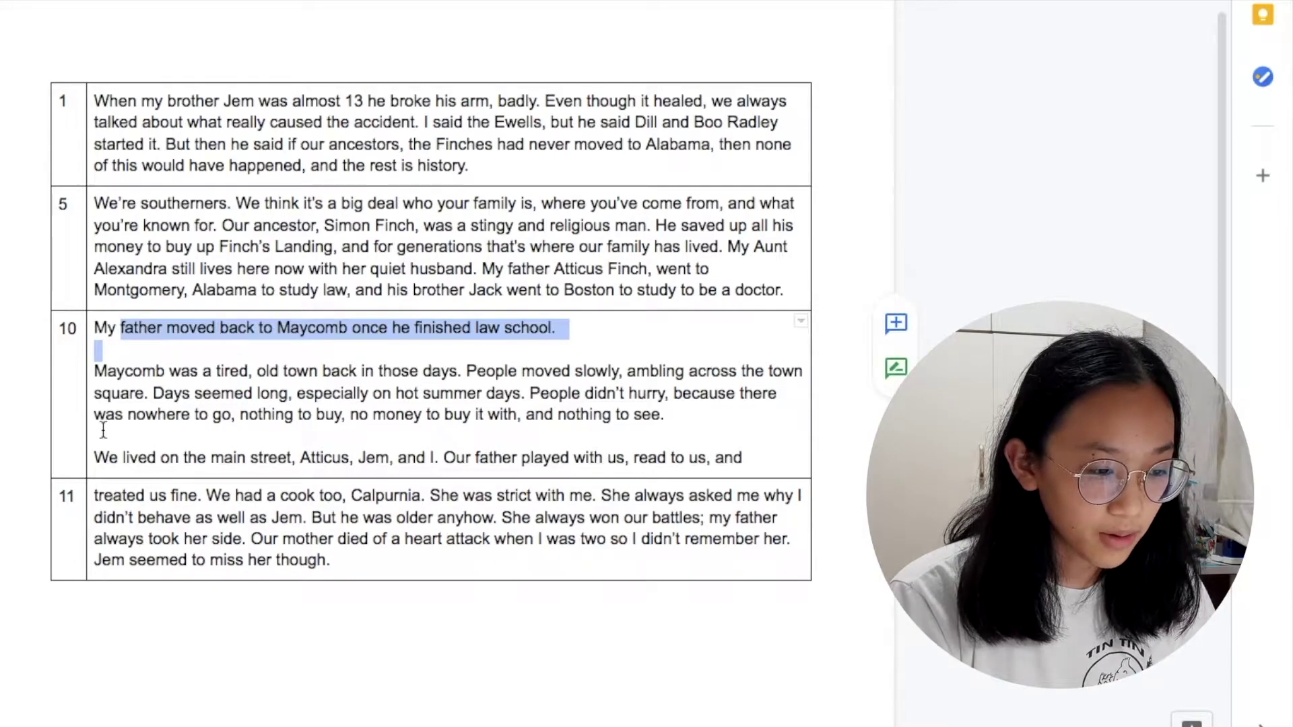
click(98, 496)
drag(95, 496, 397, 504)
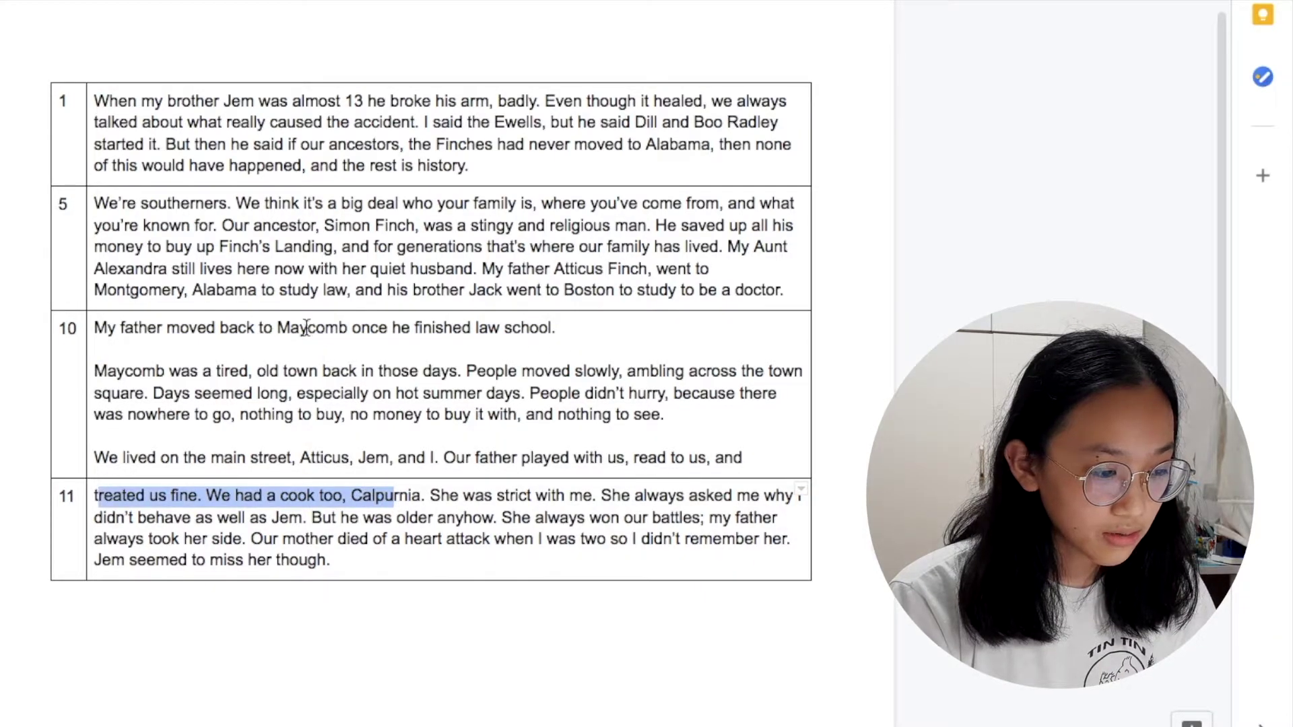
Step: Change the last row's number from 11 to 15
click(74, 497)
key(BackSpace)
text(5)
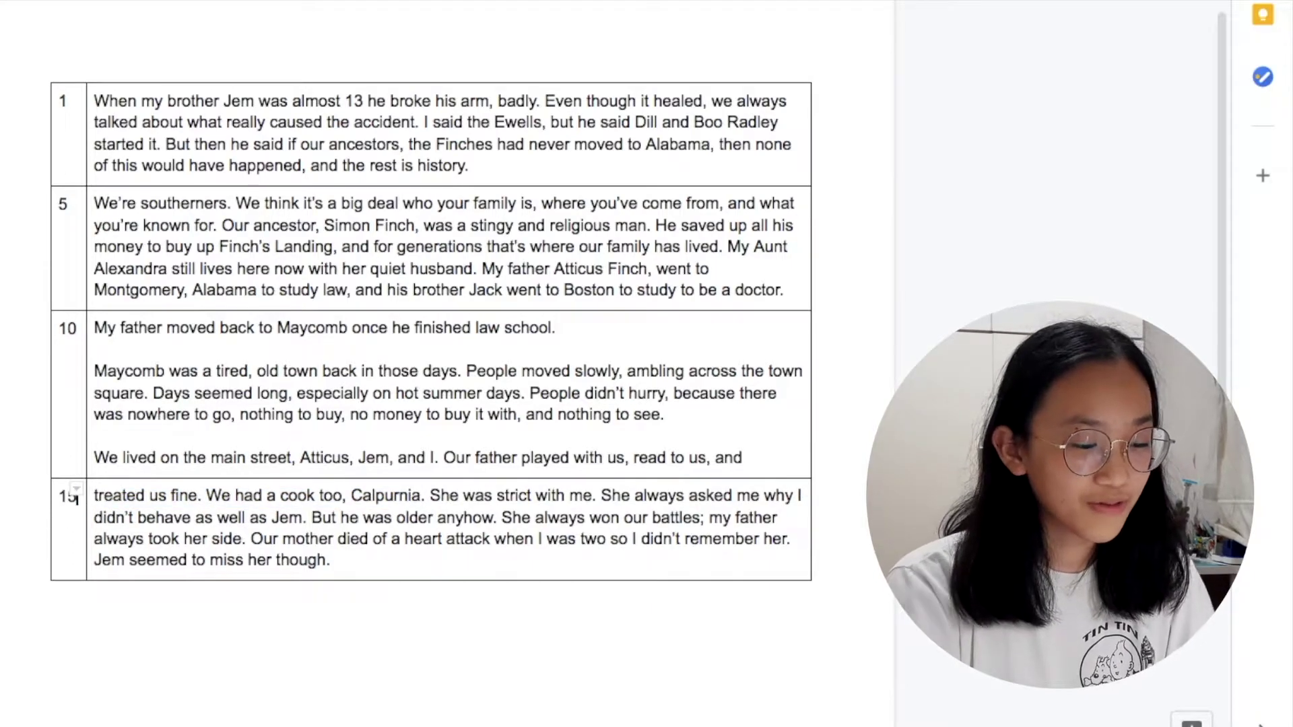
click(346, 672)
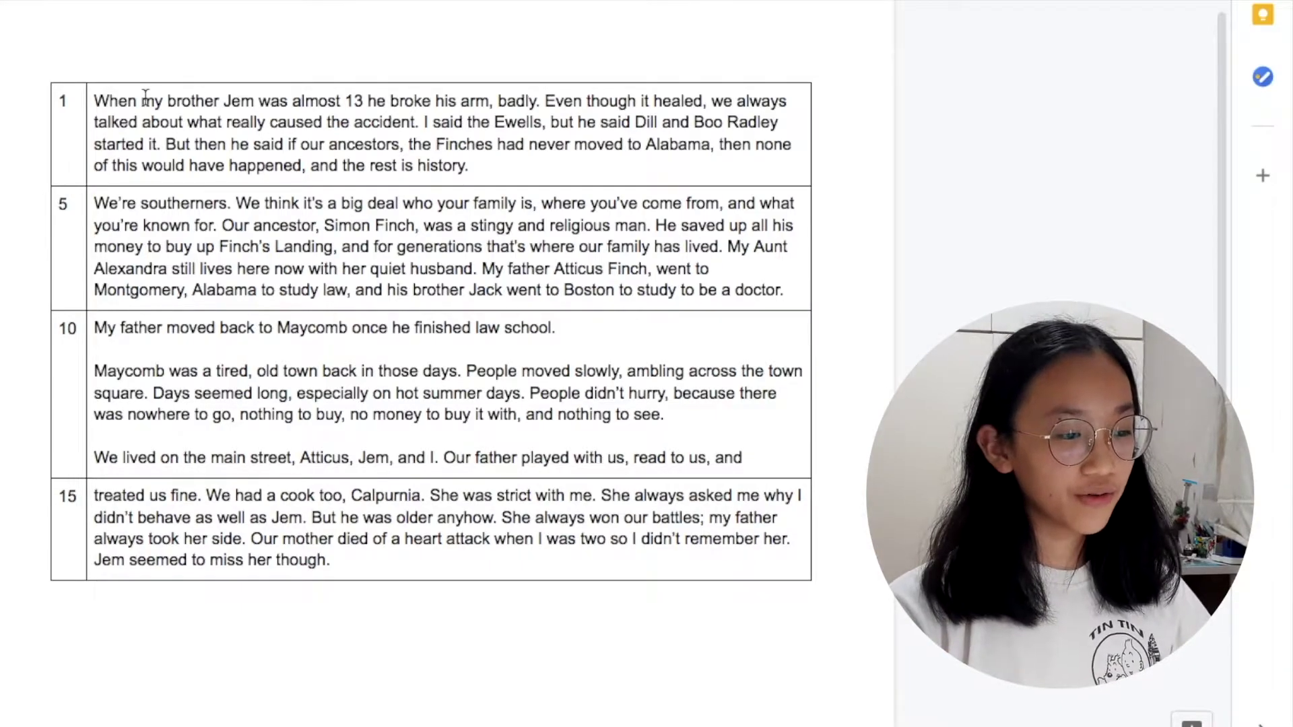
click(214, 203)
click(45, 218)
Step: Select the entire table and set its border width to 0pt
click(59, 328)
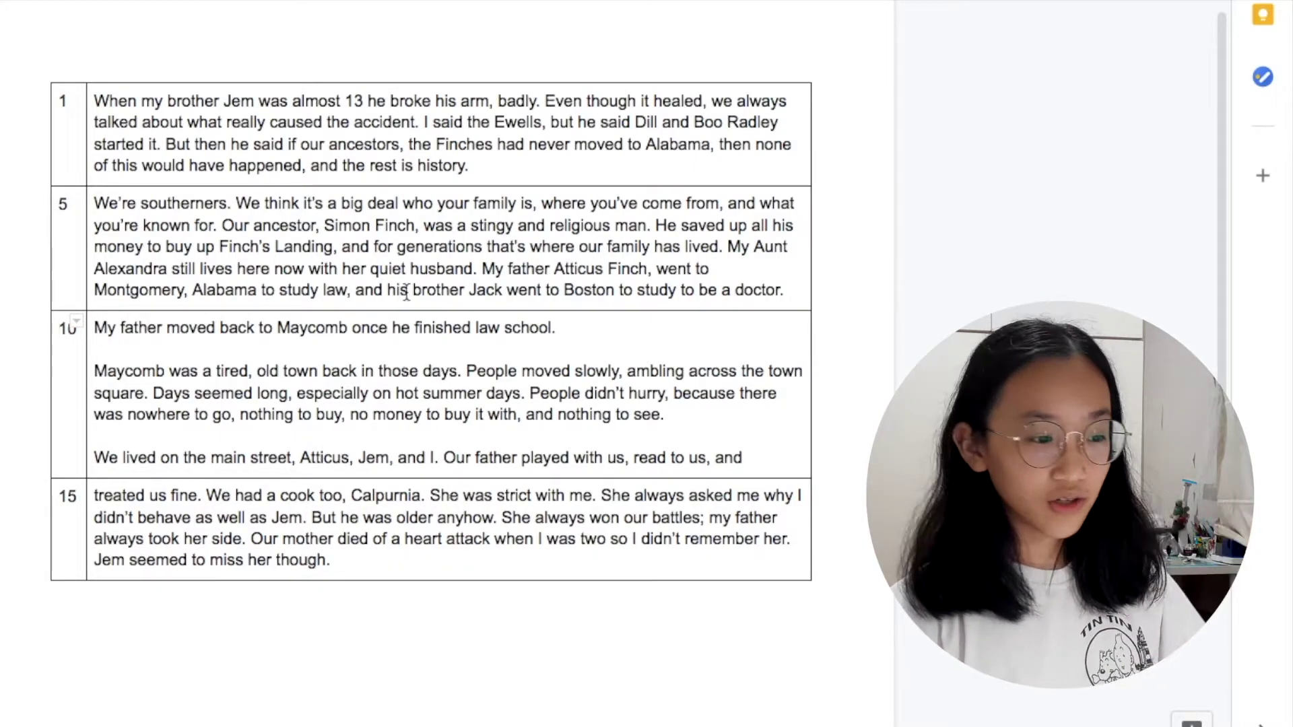
drag(58, 124, 397, 553)
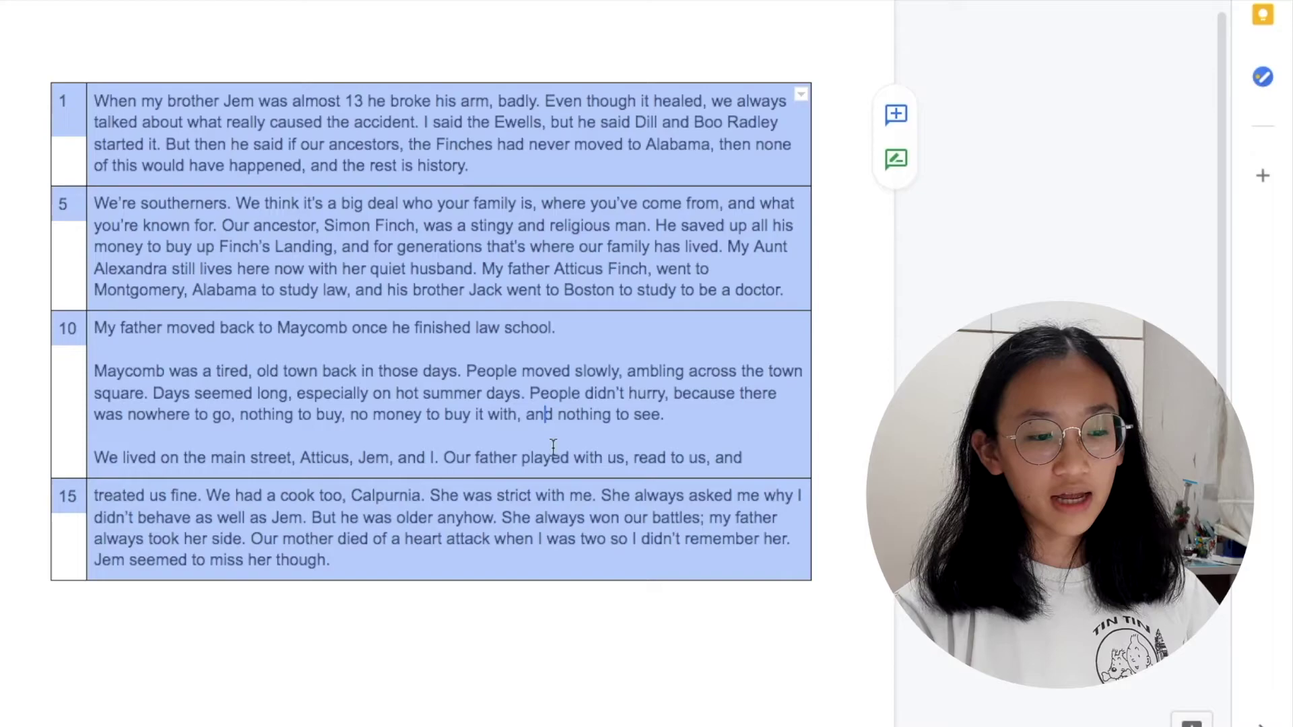
click(567, 513)
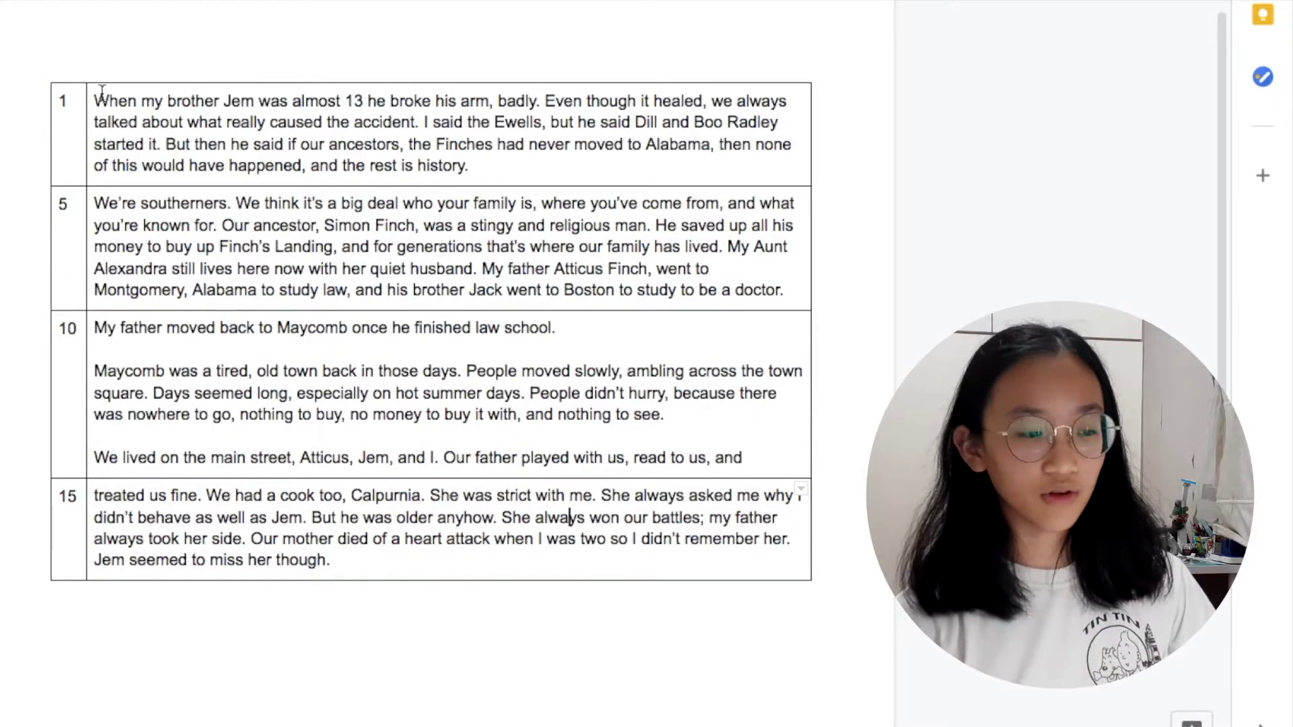
drag(75, 95, 408, 506)
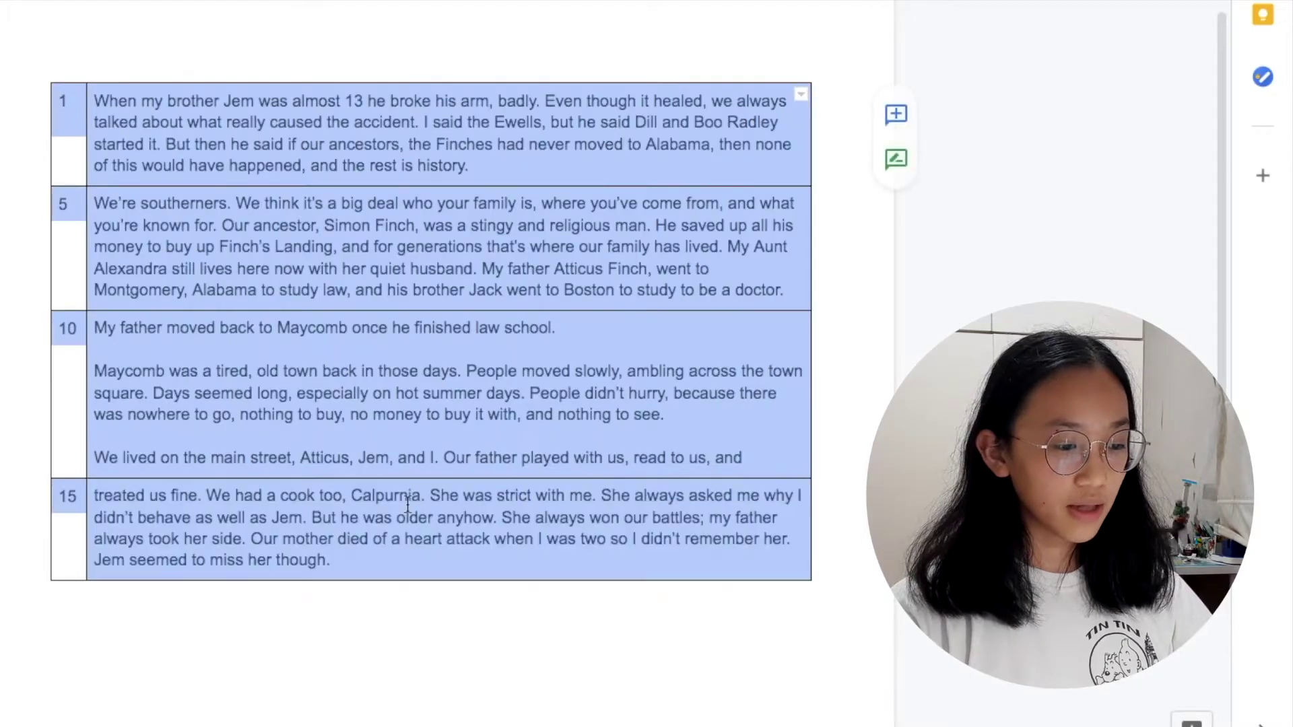
drag(65, 108, 569, 543)
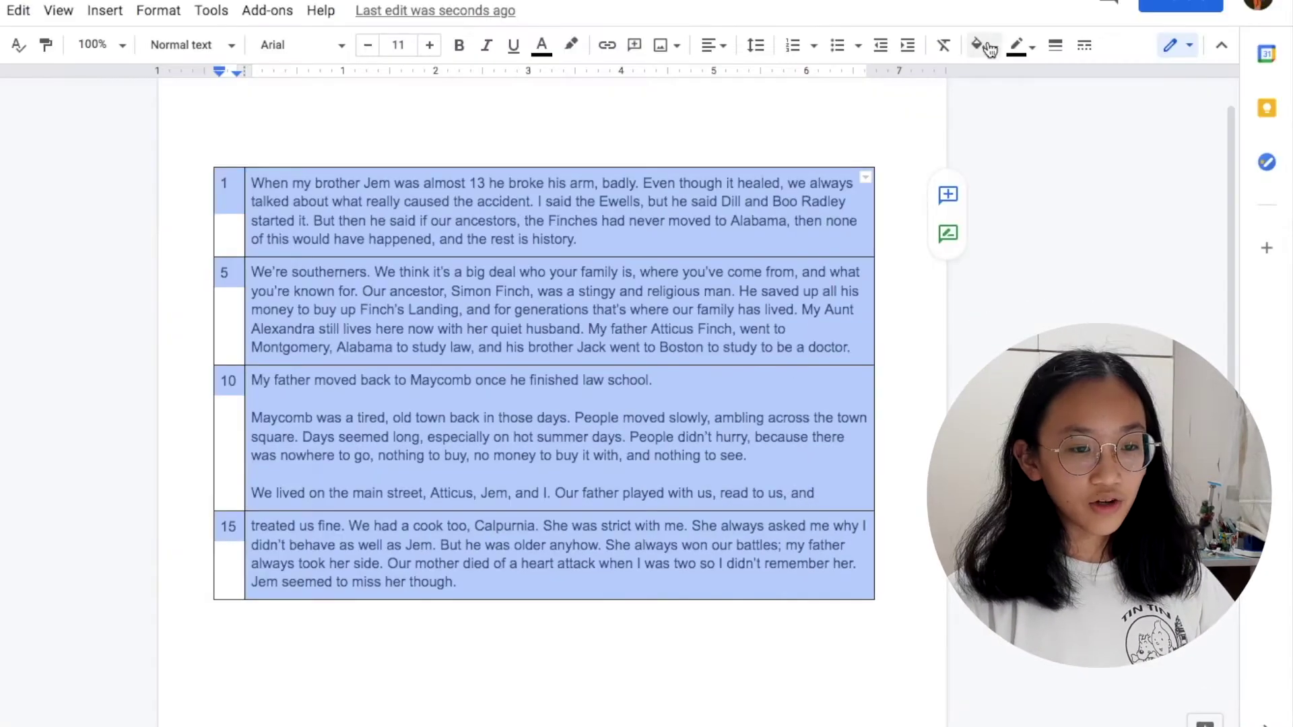
click(1055, 46)
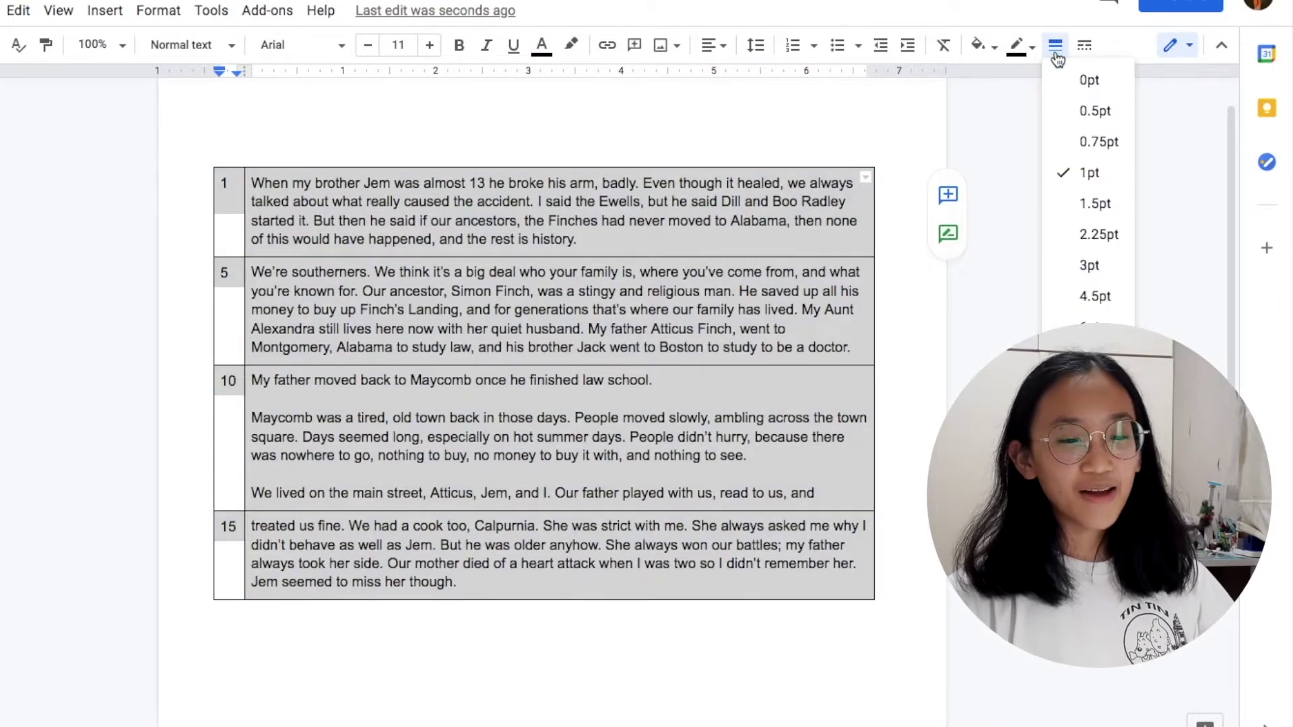
click(1115, 84)
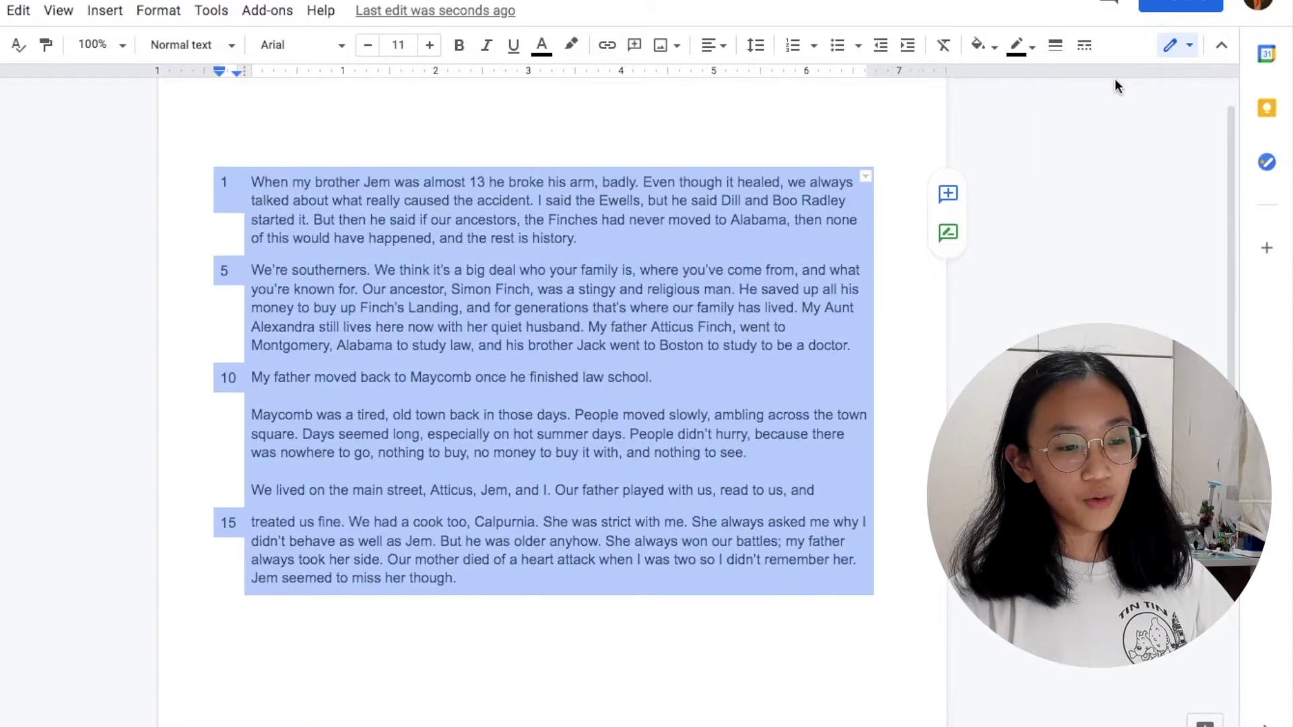
click(508, 225)
click(222, 182)
drag(290, 262, 445, 583)
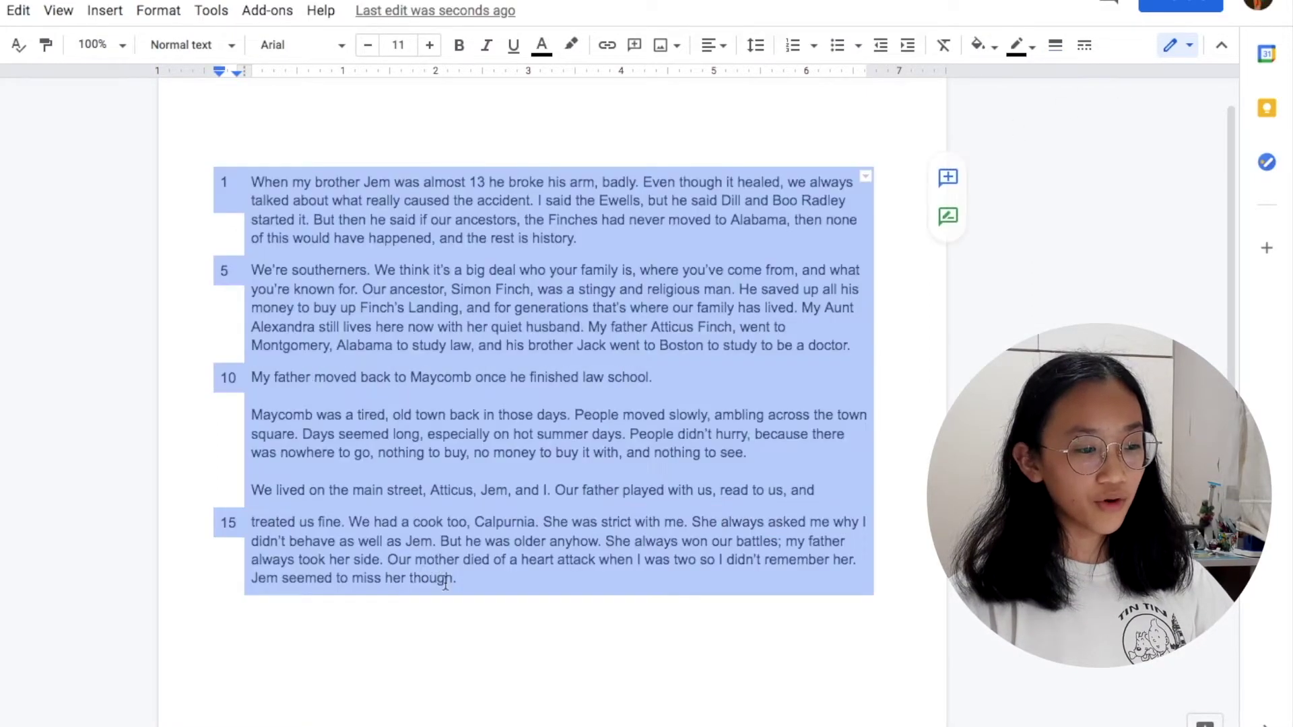
click(496, 589)
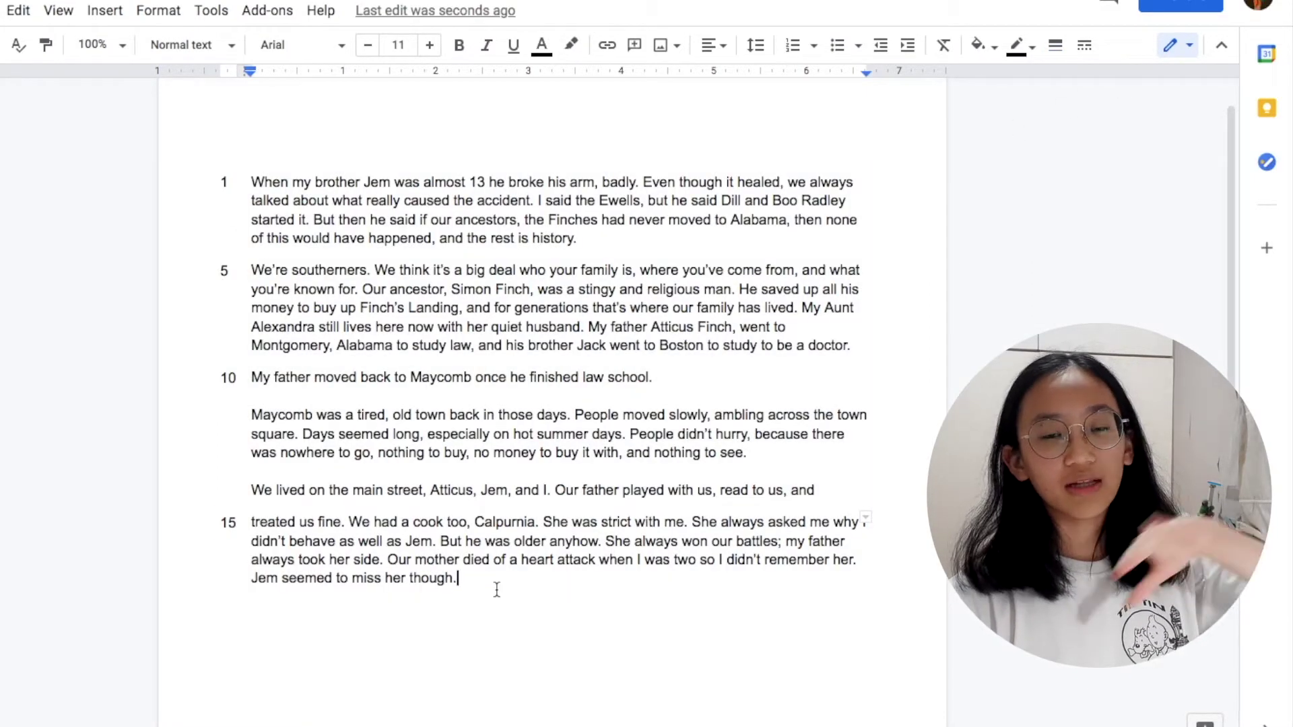
Step: Bold the left-column numbers 1, 5, 10 and 15
click(222, 181)
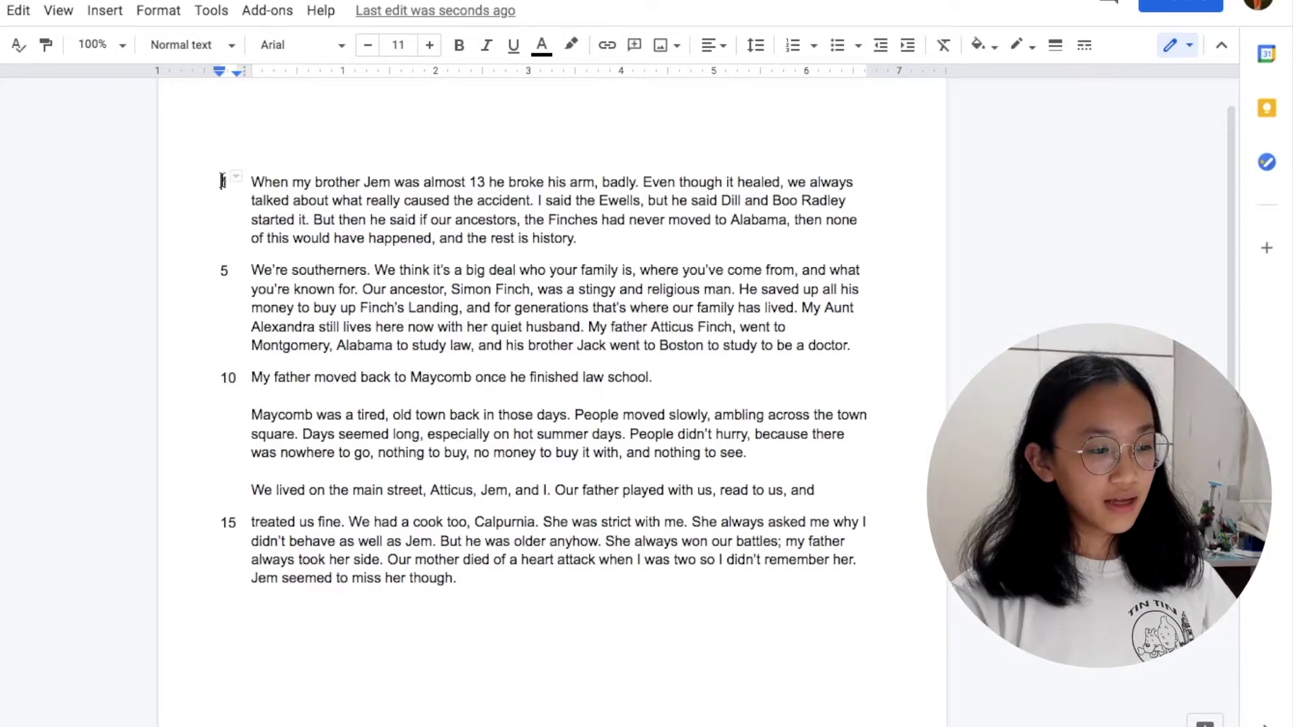
drag(222, 182, 243, 515)
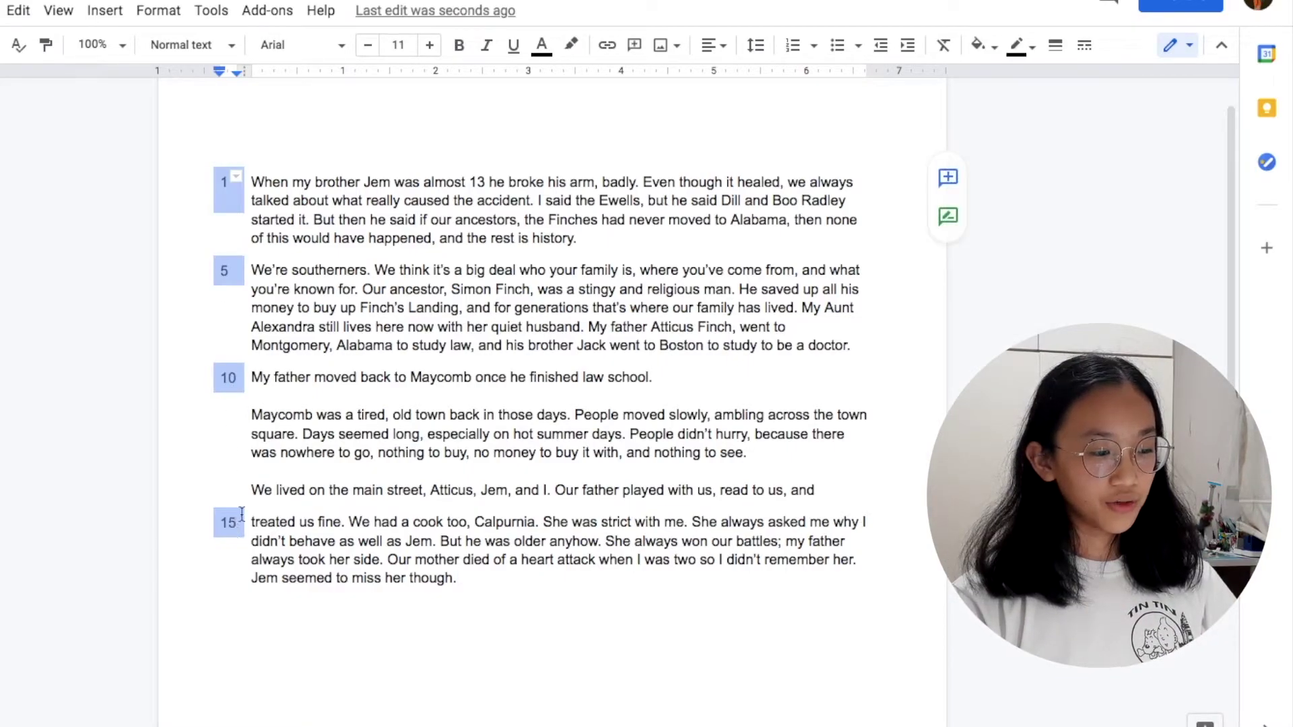
click(459, 45)
click(504, 598)
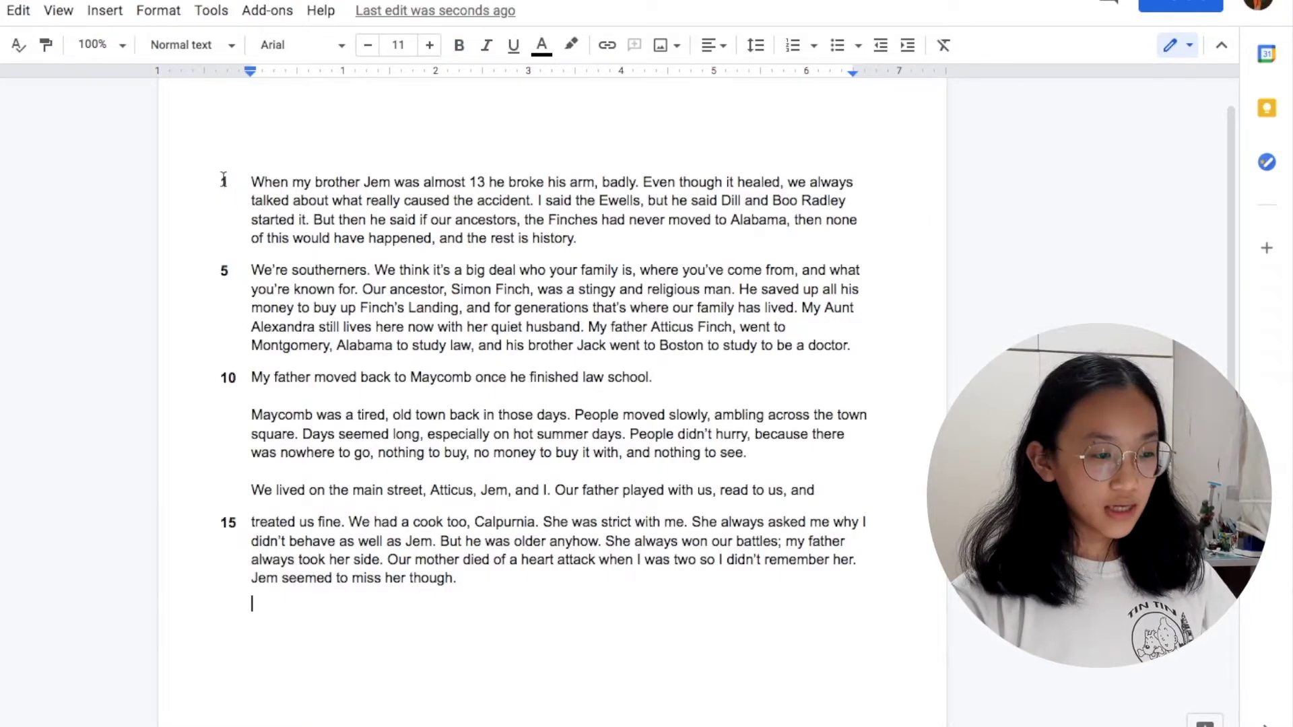
Step: Review the text of lines 1, 5, 10 and 15 beside the bold numbers
click(223, 180)
drag(293, 182, 422, 182)
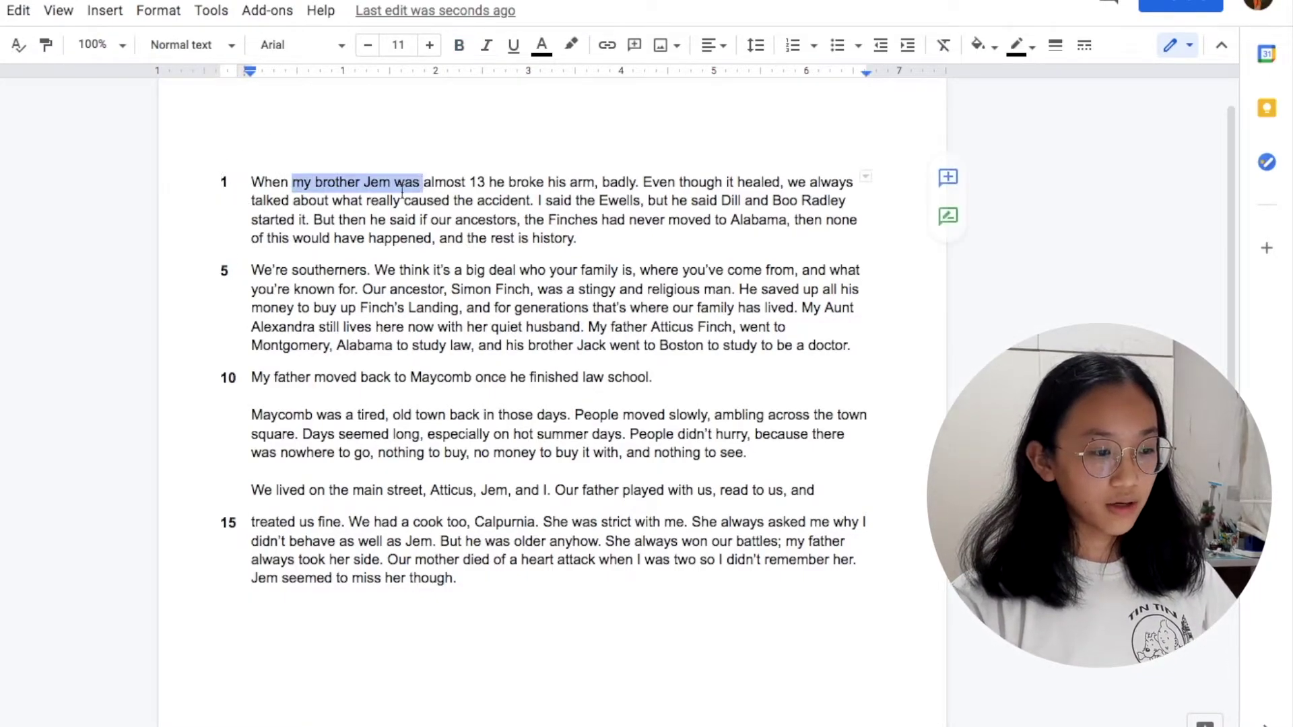
click(224, 270)
drag(296, 269, 430, 269)
click(300, 378)
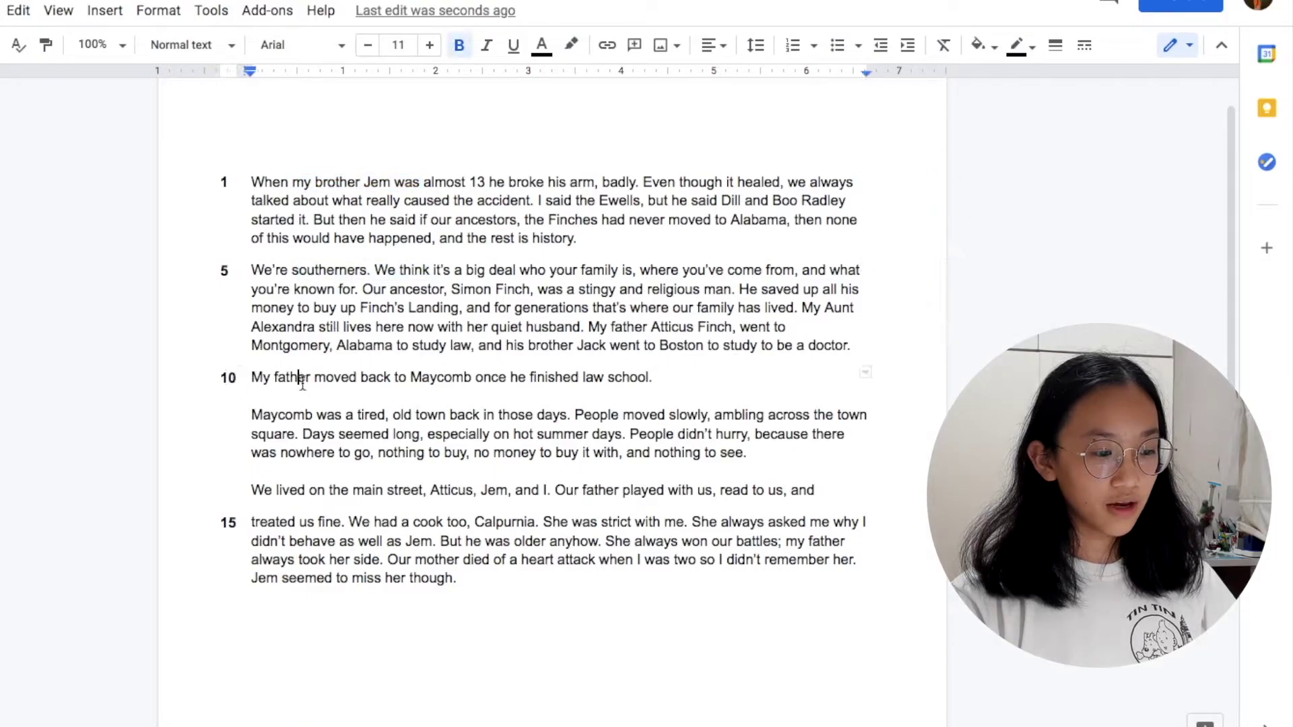
drag(299, 378, 455, 378)
click(222, 520)
click(307, 522)
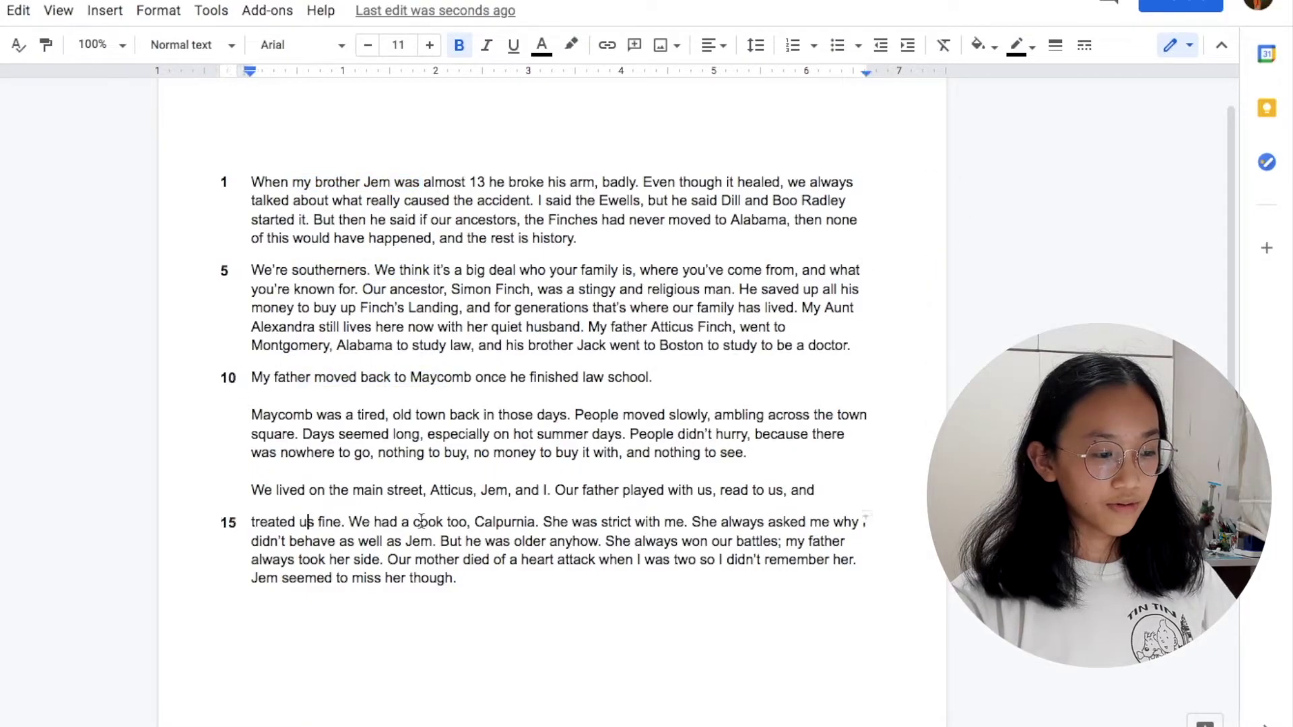
drag(301, 521, 446, 522)
click(487, 645)
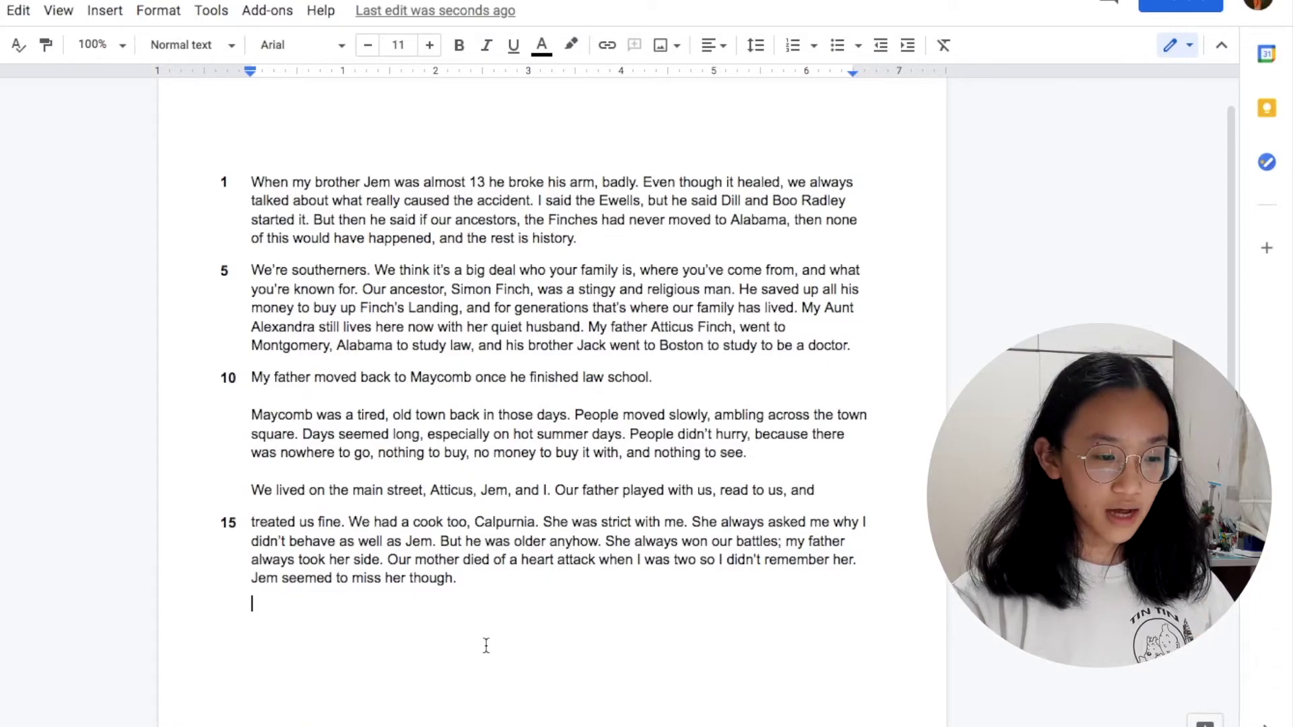